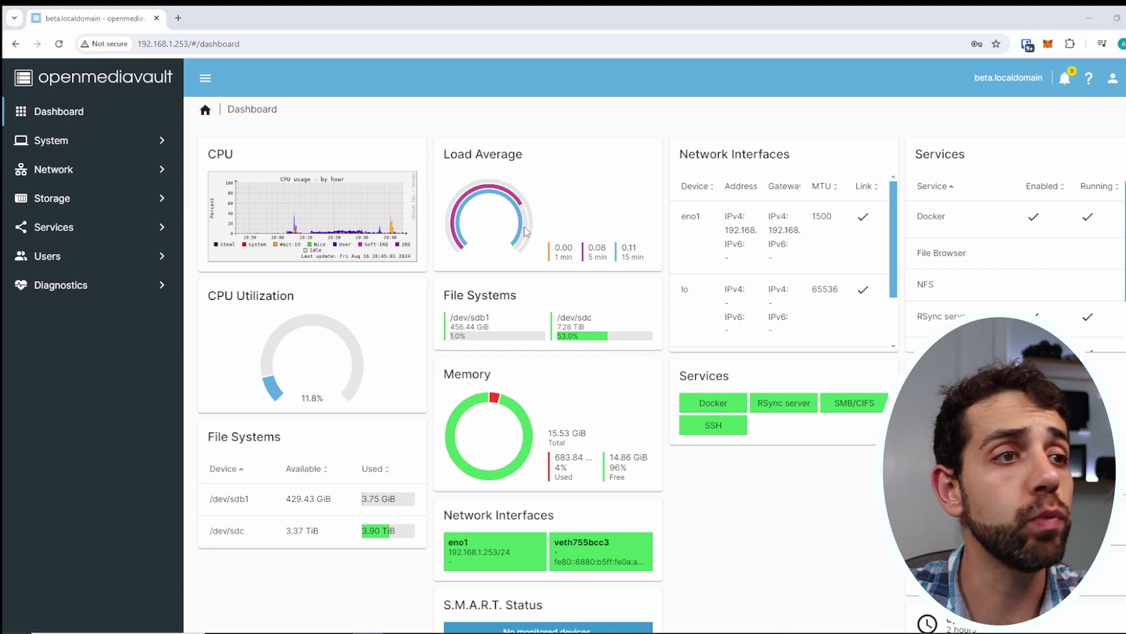
drag(549, 432, 588, 434)
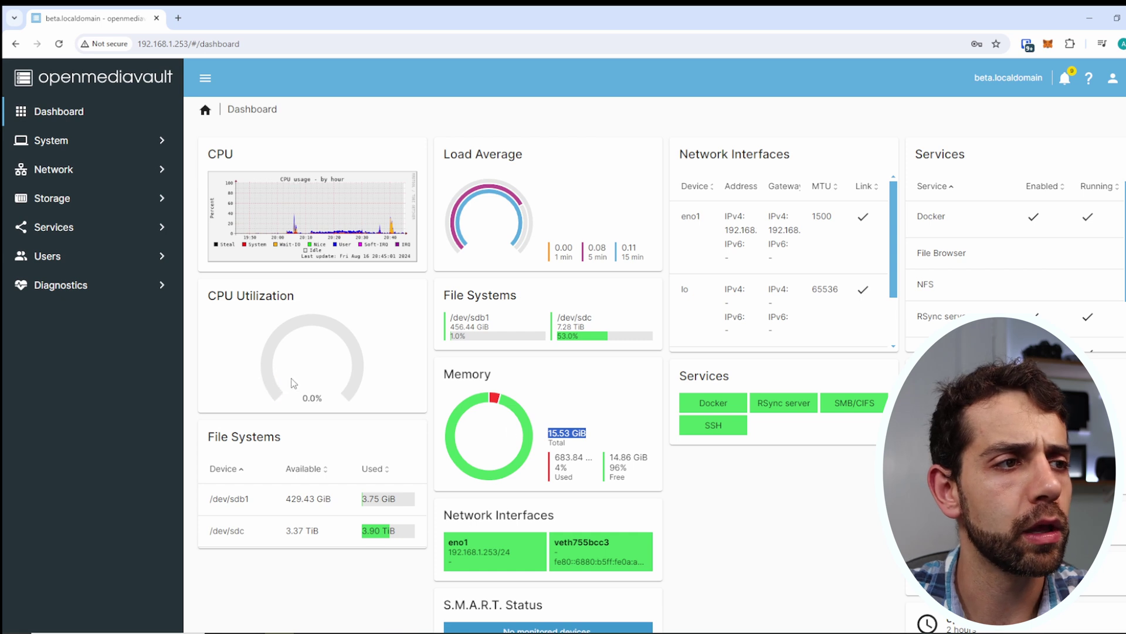
drag(301, 399, 309, 398)
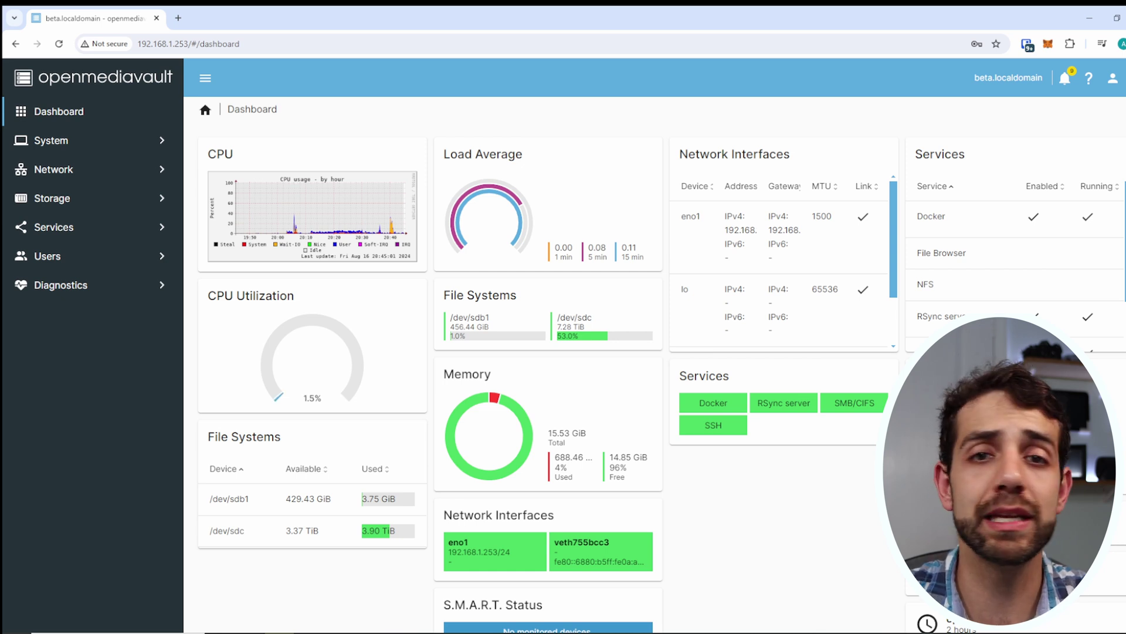
click(269, 530)
click(397, 537)
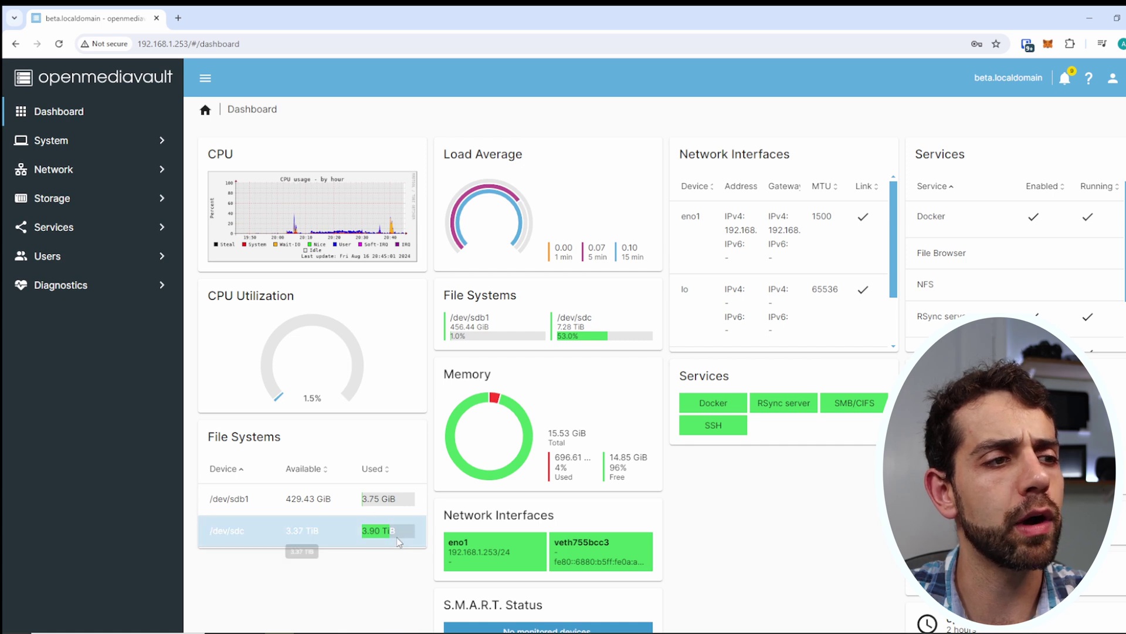
click(388, 542)
double_click(319, 533)
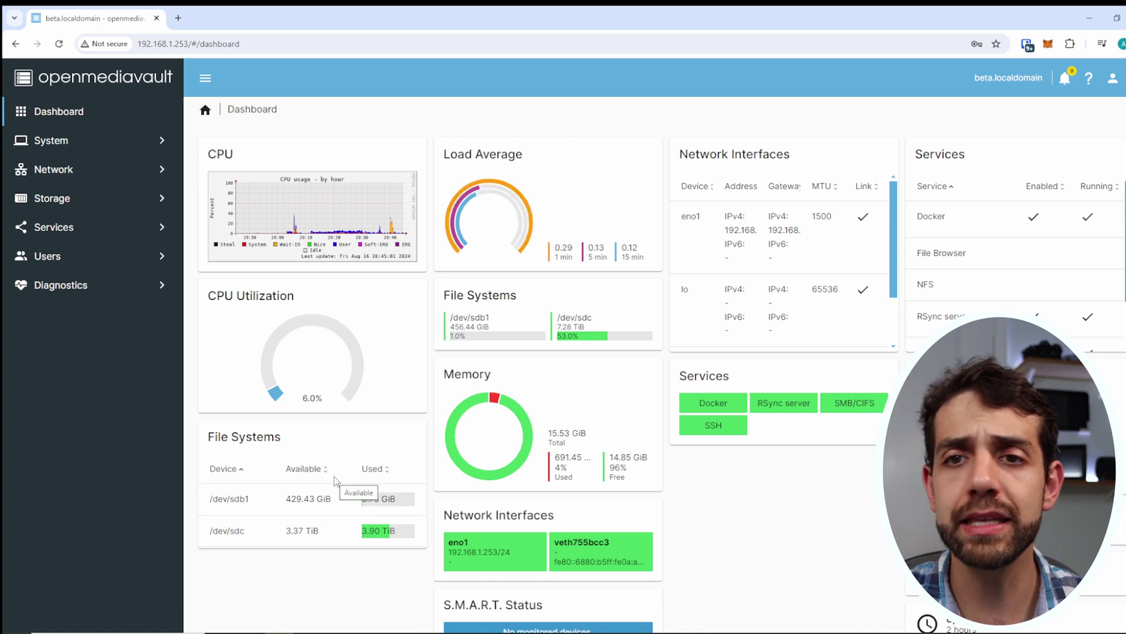
click(387, 486)
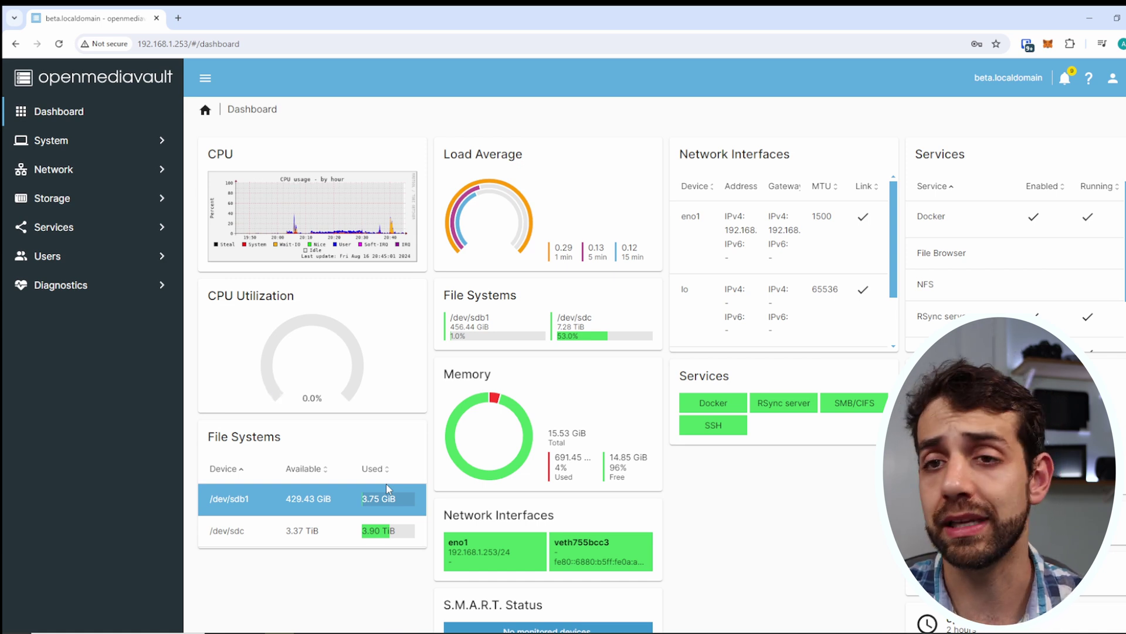
scroll(587, 528, down, 1)
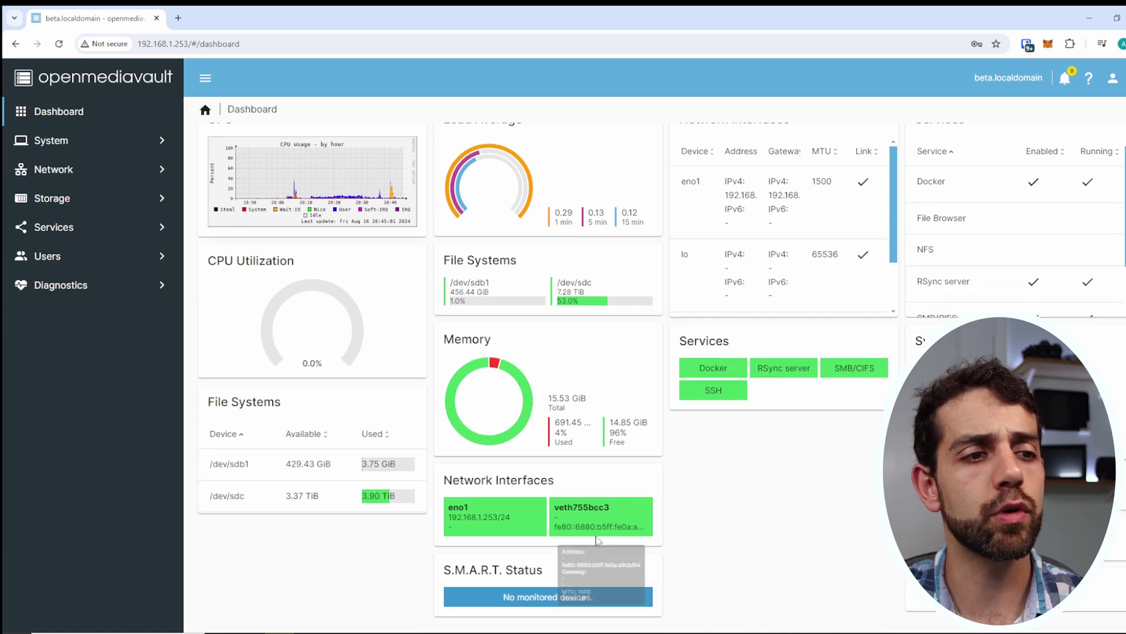
scroll(598, 540, up, 1)
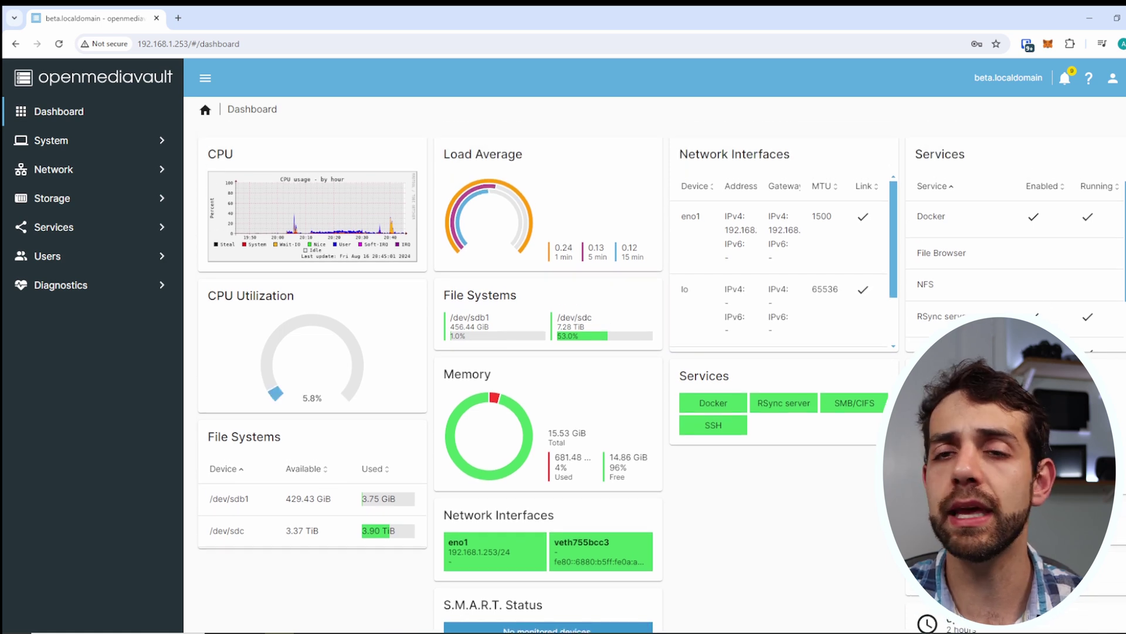
click(693, 327)
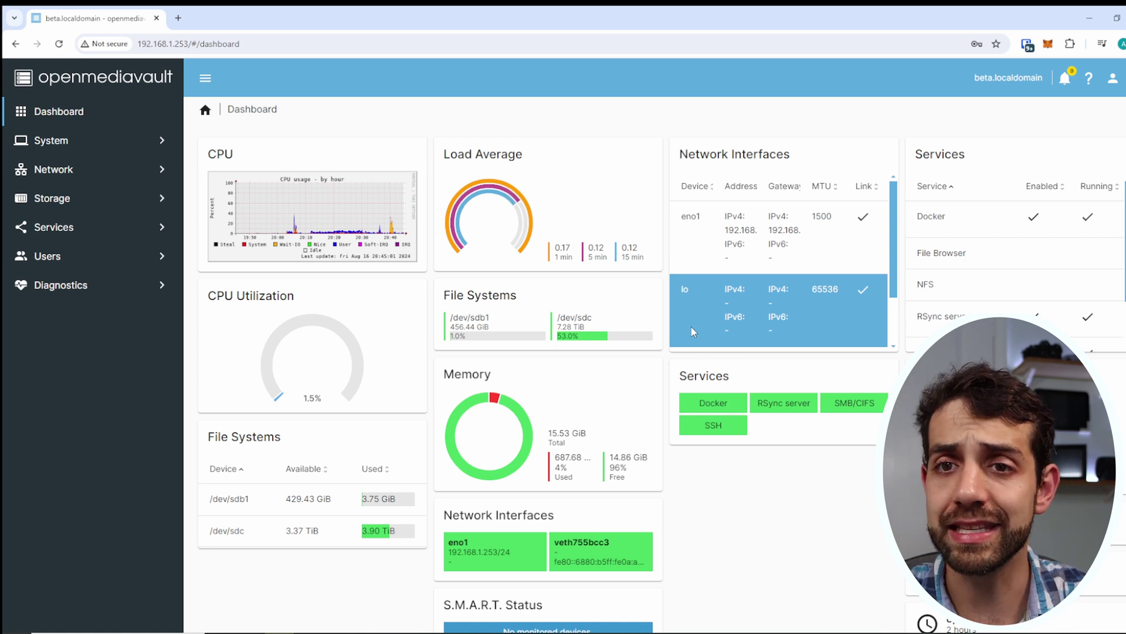
Step: Search the System > Plugins list for 'compose'
click(82, 144)
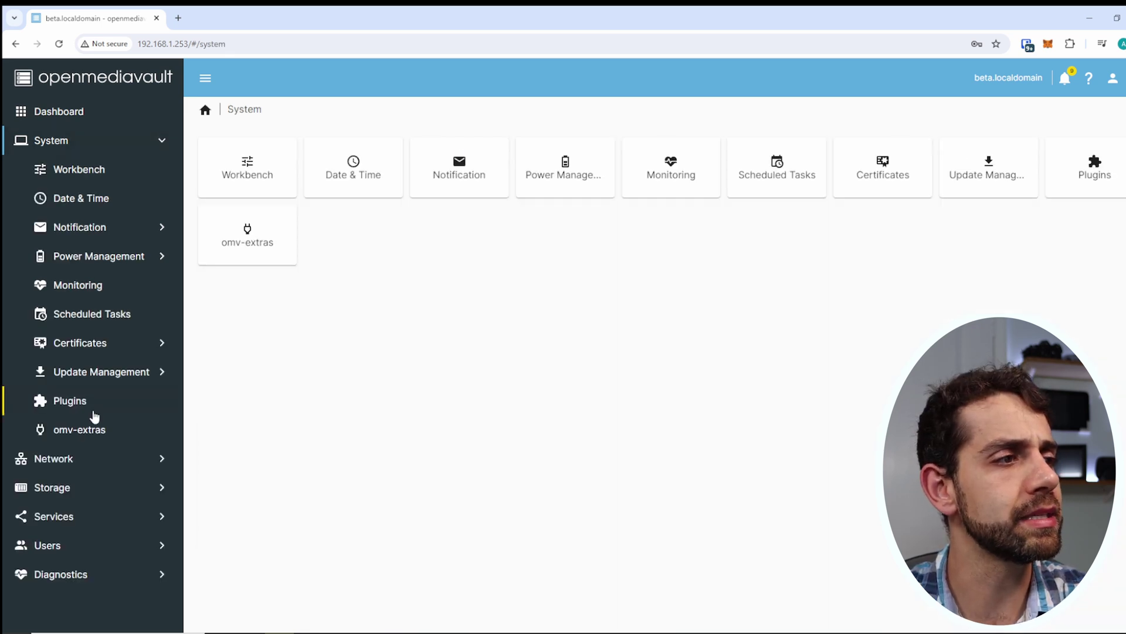
click(123, 402)
click(995, 154)
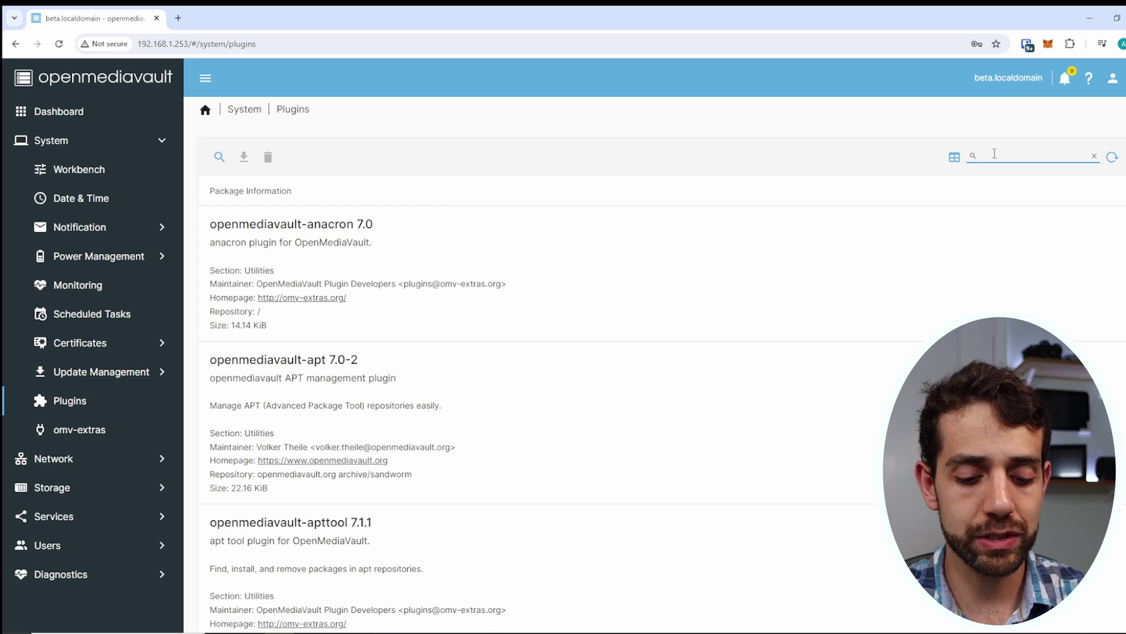
text(compos)
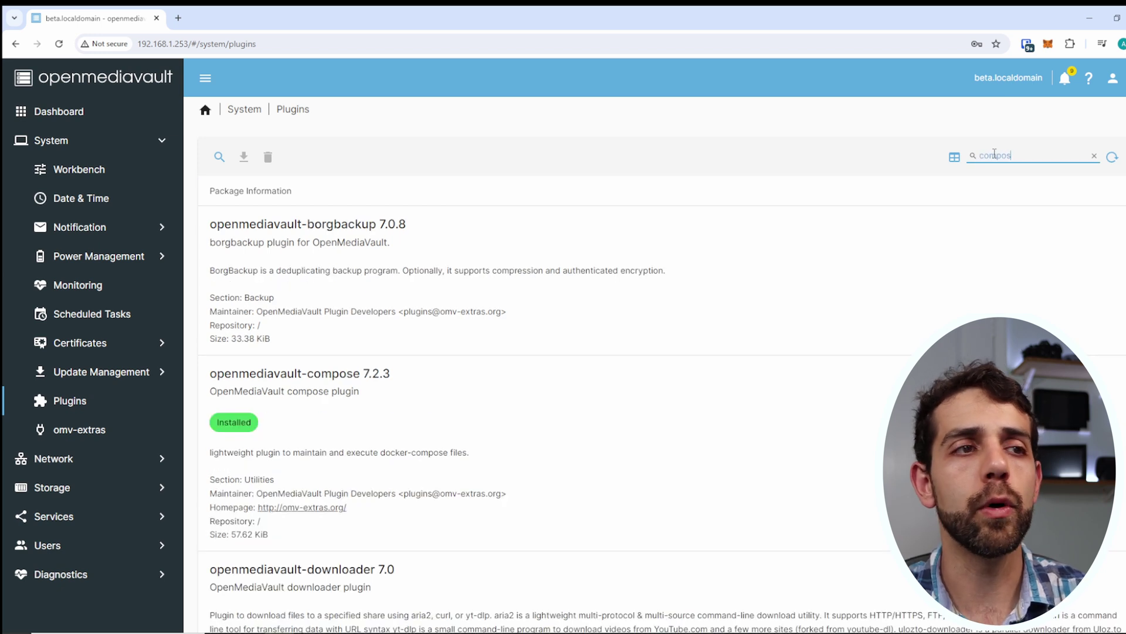
text(e)
Step: Select the installed openmediavault-compose 7.2.3 entry, then go to Services > Compose
click(469, 220)
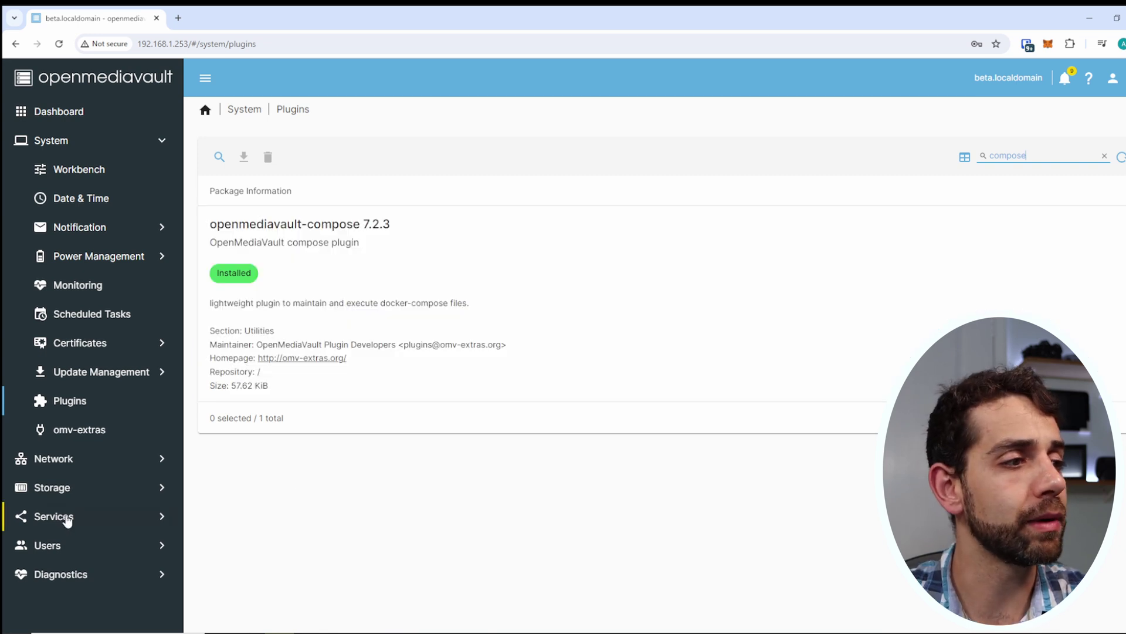
click(65, 517)
click(83, 264)
Step: Review the Compose settings and the Storage > Shared Folders list
click(89, 287)
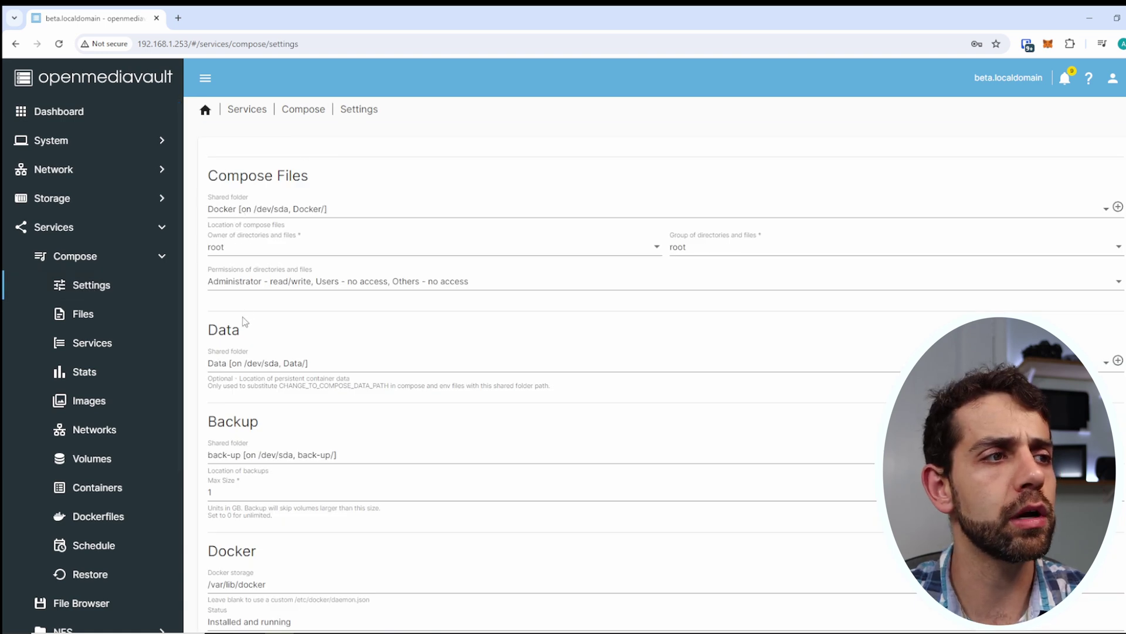
scroll(245, 321, down, 2)
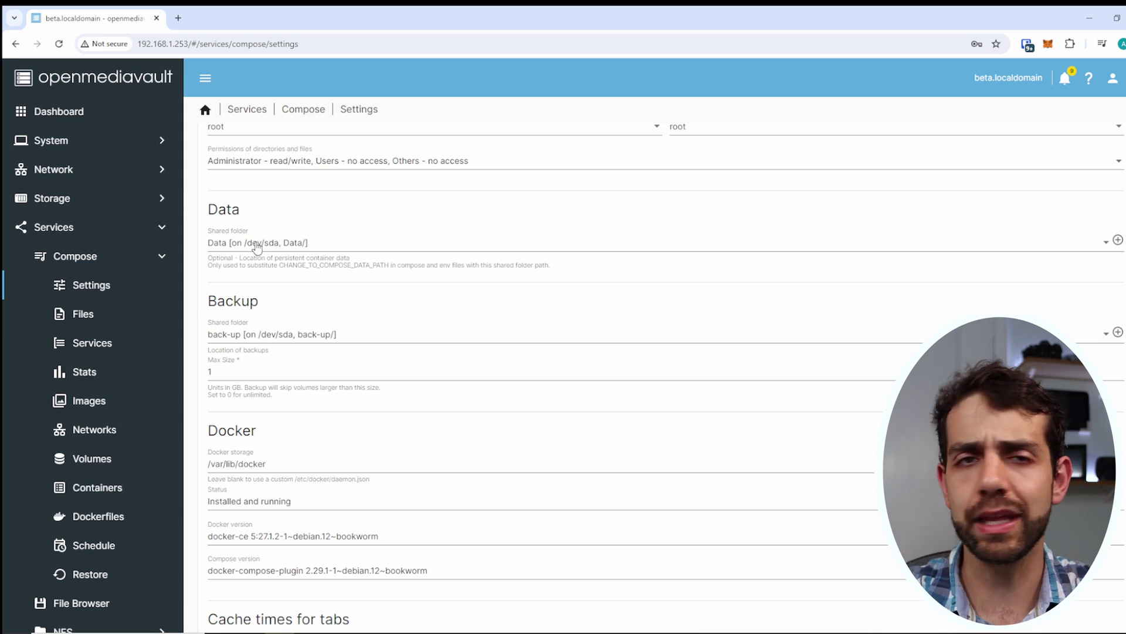
scroll(256, 247, up, 2)
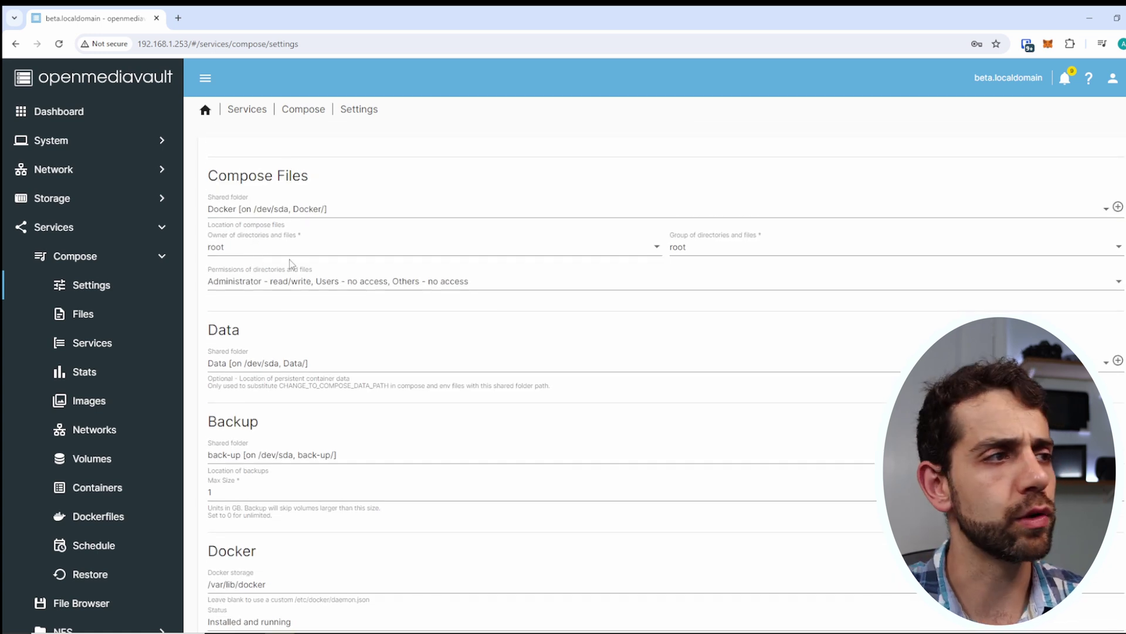
click(78, 201)
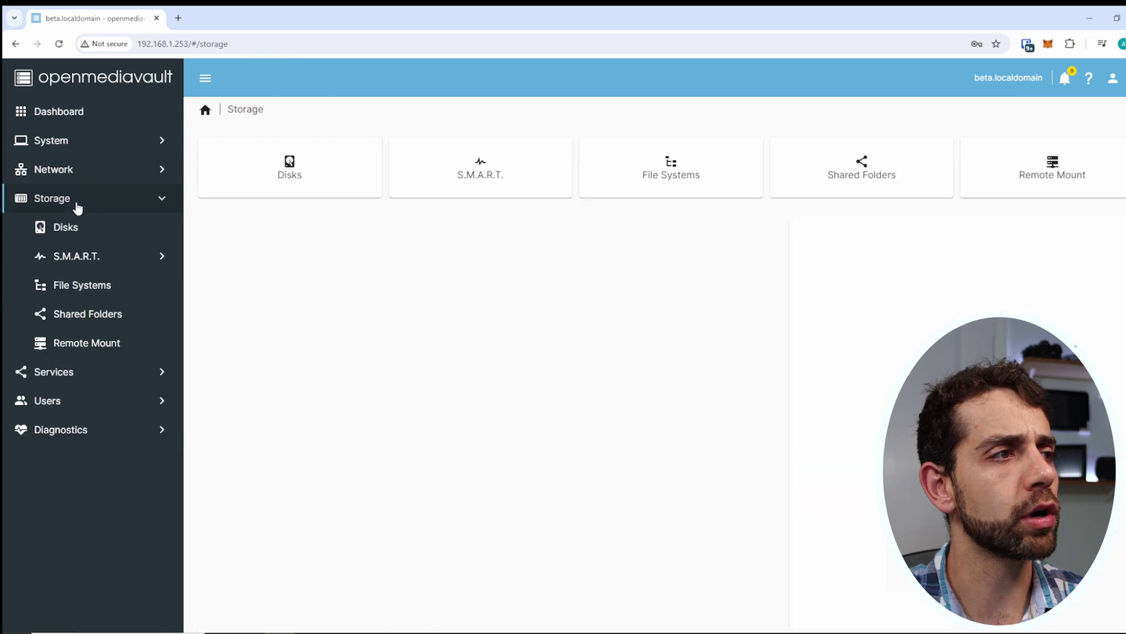
click(110, 320)
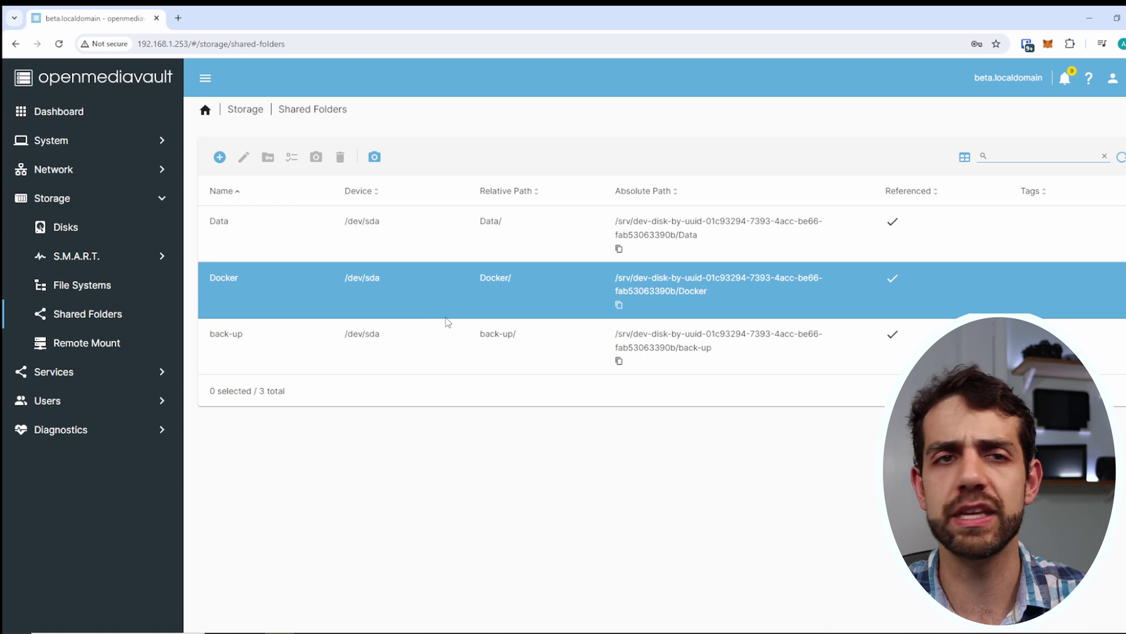
Step: Recheck Compose settings, then show the Compose Files list with Dokuwiki Up
click(79, 377)
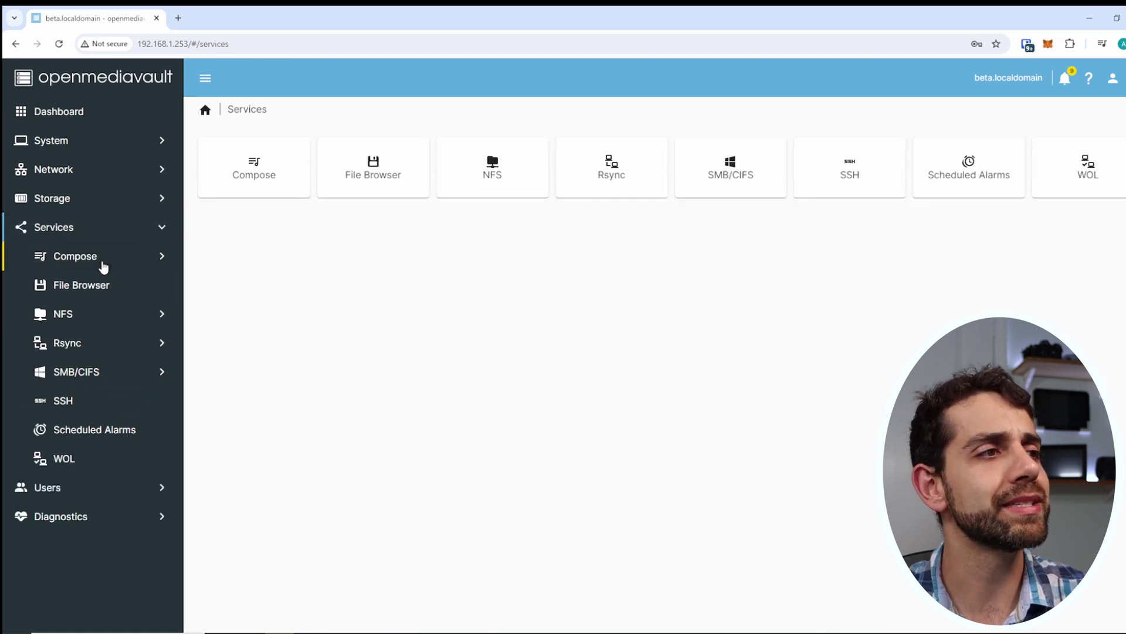
click(123, 264)
click(128, 284)
scroll(631, 360, down, 4)
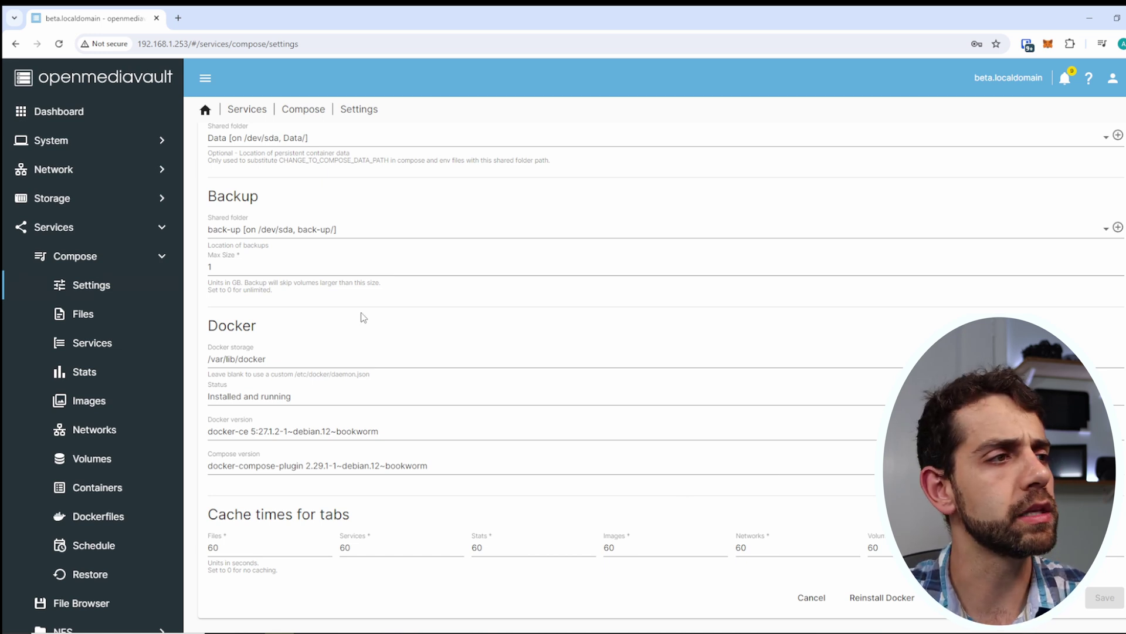
click(77, 314)
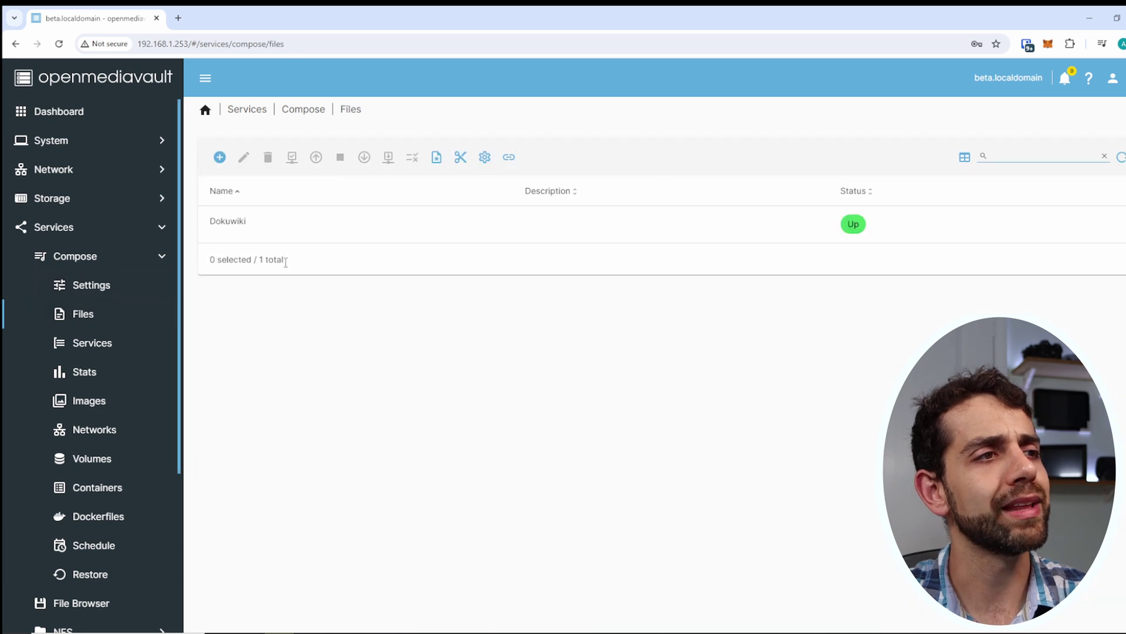
Step: Delete the Dokuwiki compose file and apply the pending changes, leaving the Files list empty
click(924, 233)
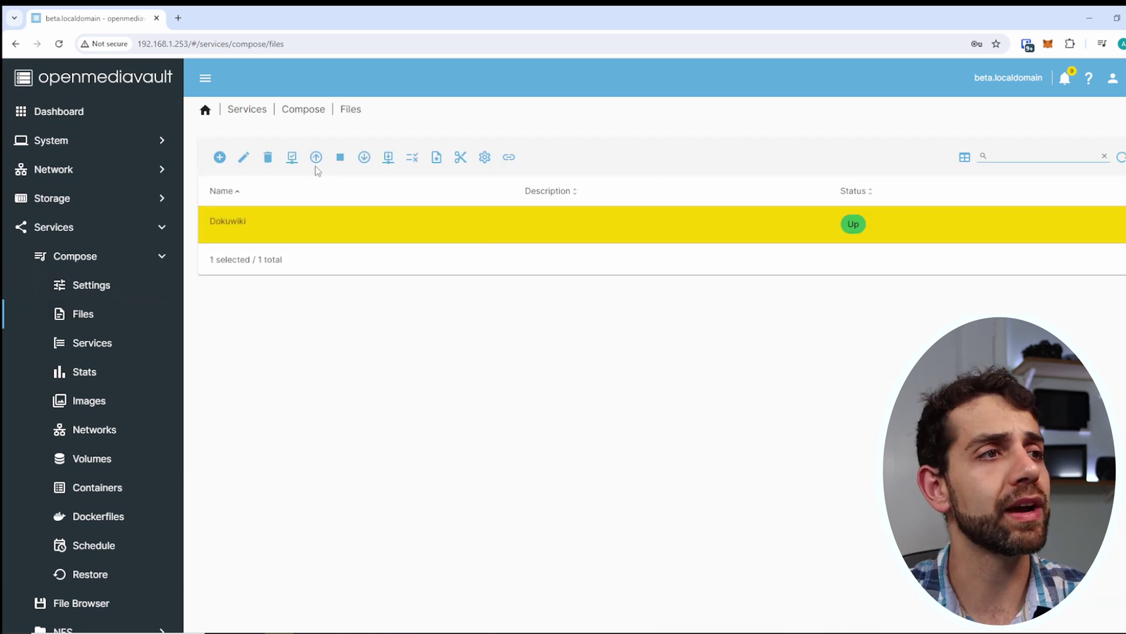
click(267, 157)
click(660, 376)
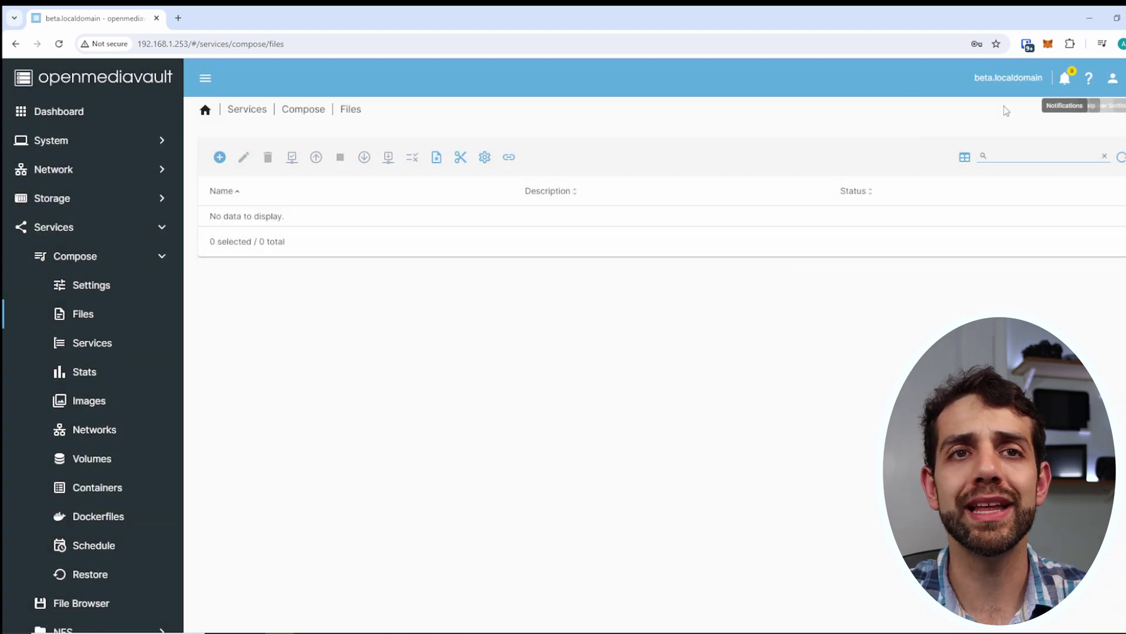
click(1122, 129)
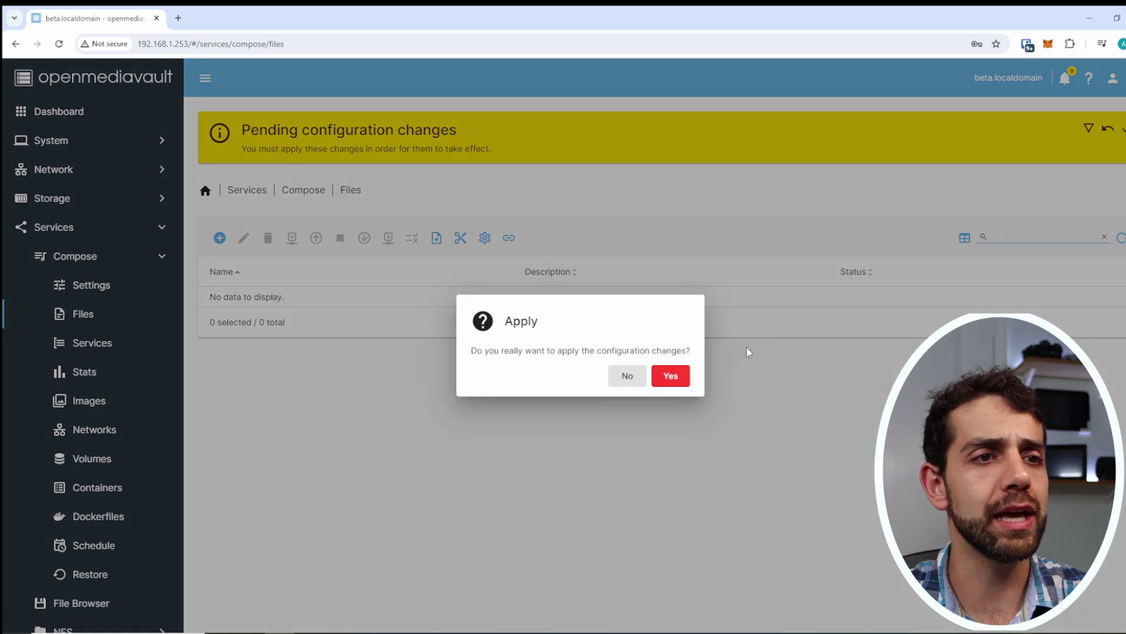
click(673, 382)
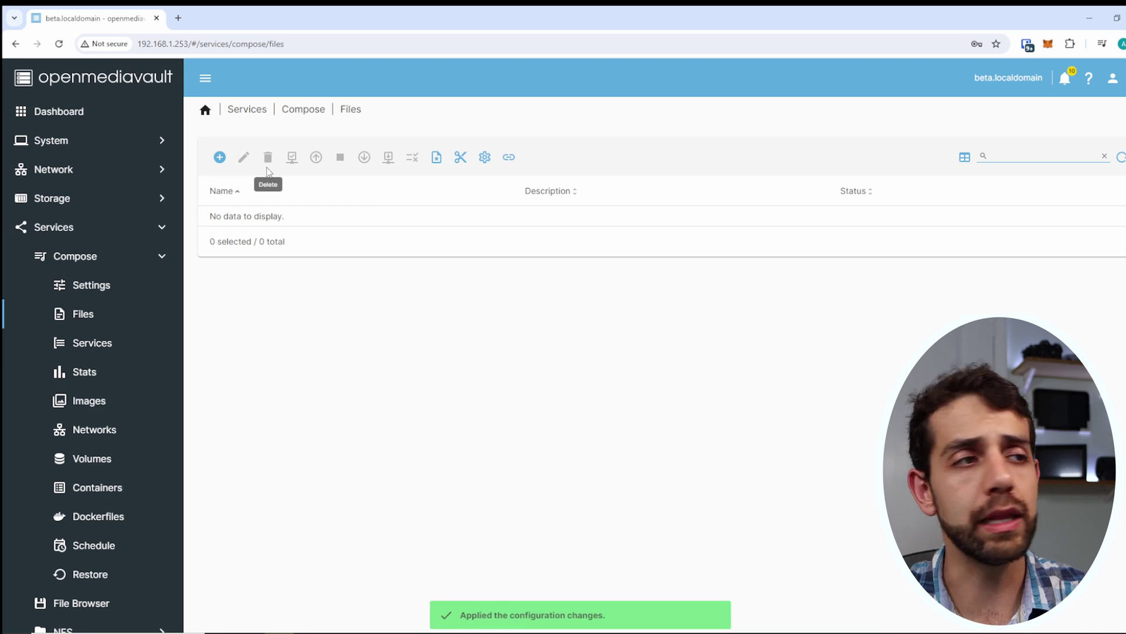
Step: Start a blank compose file, then abandon it and return to the Files list
click(220, 158)
click(249, 200)
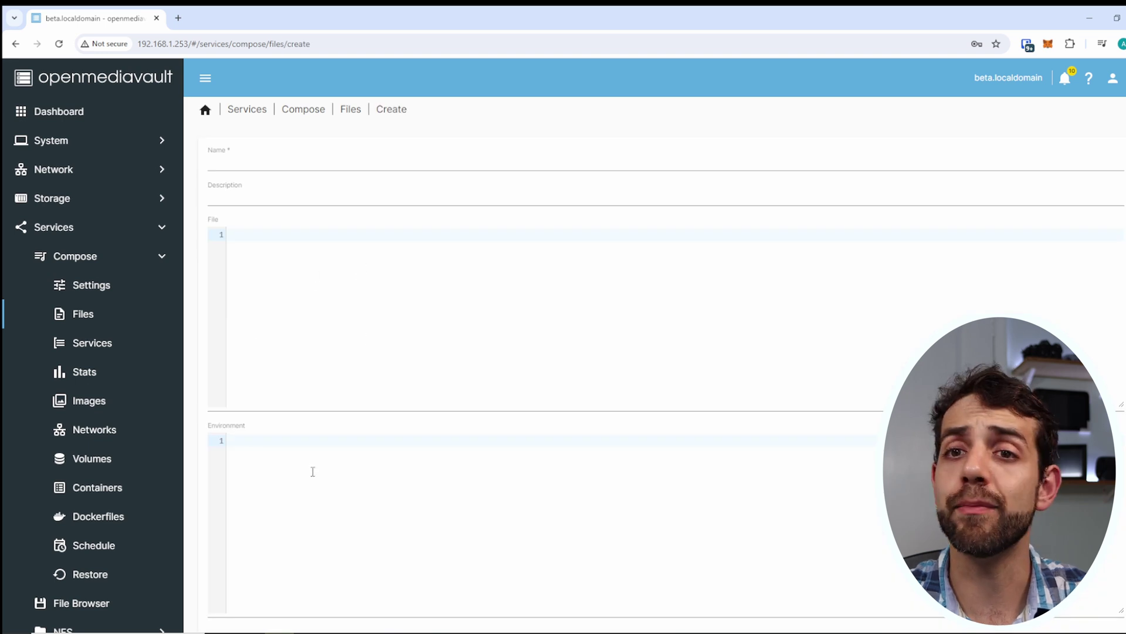
click(251, 237)
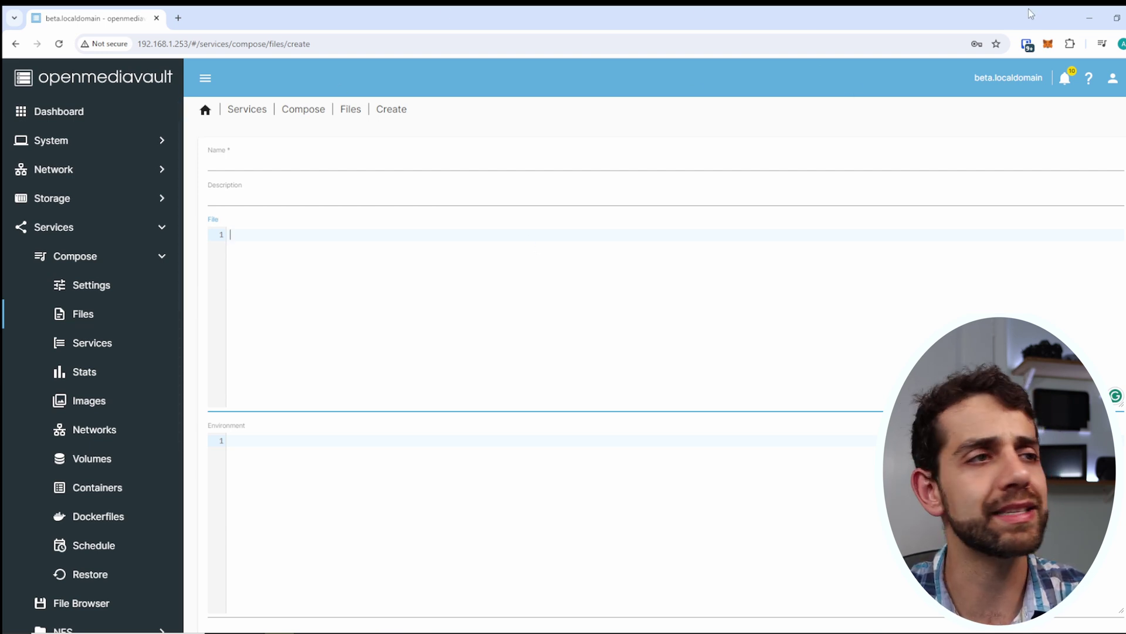
click(70, 314)
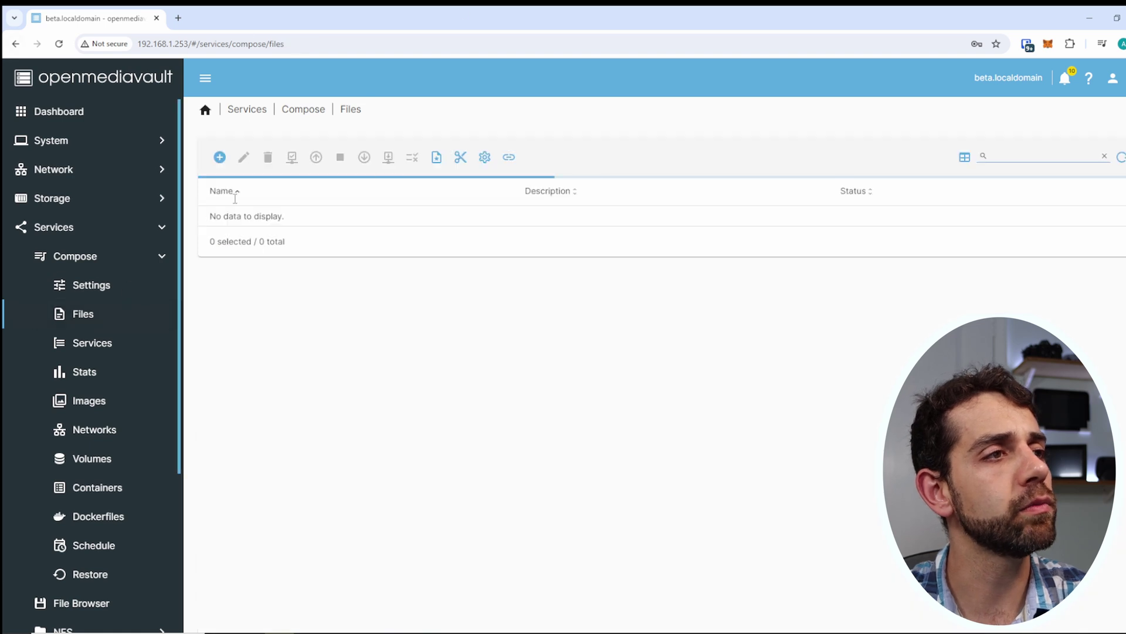
Step: Start a new compose file from the dokuwiki example
click(220, 156)
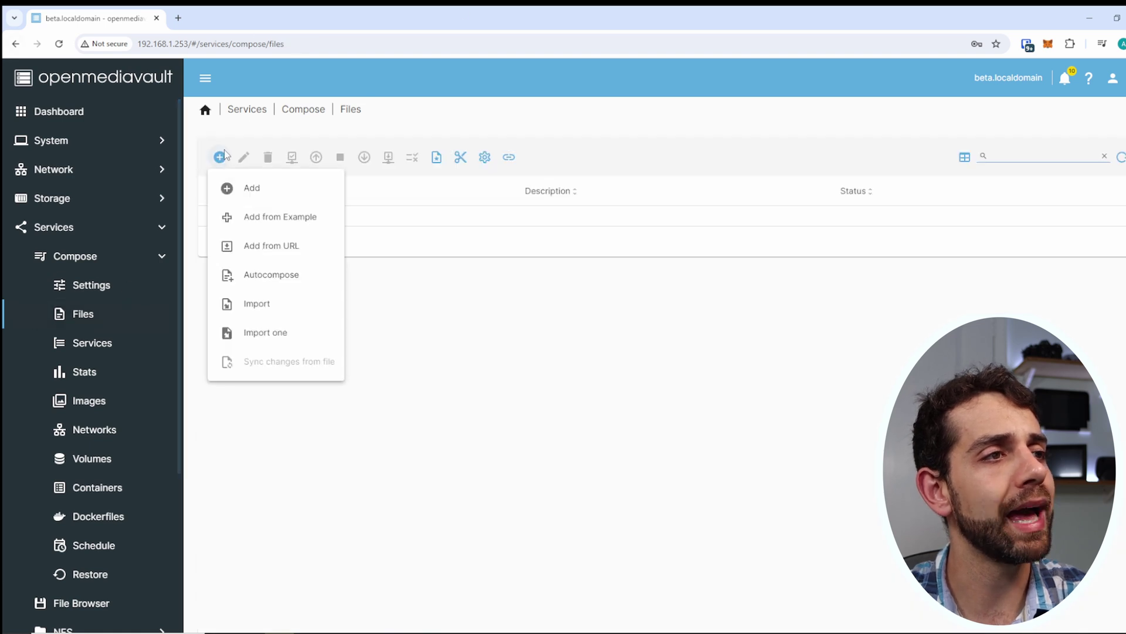
click(256, 226)
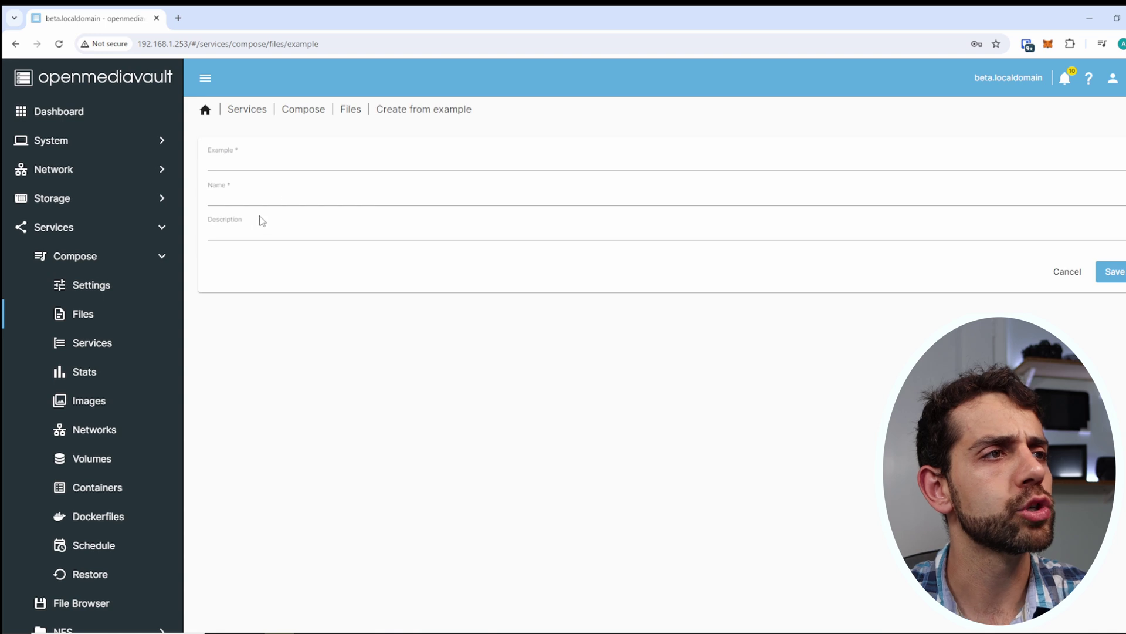
click(290, 168)
scroll(284, 231, down, 5)
scroll(284, 231, down, 20)
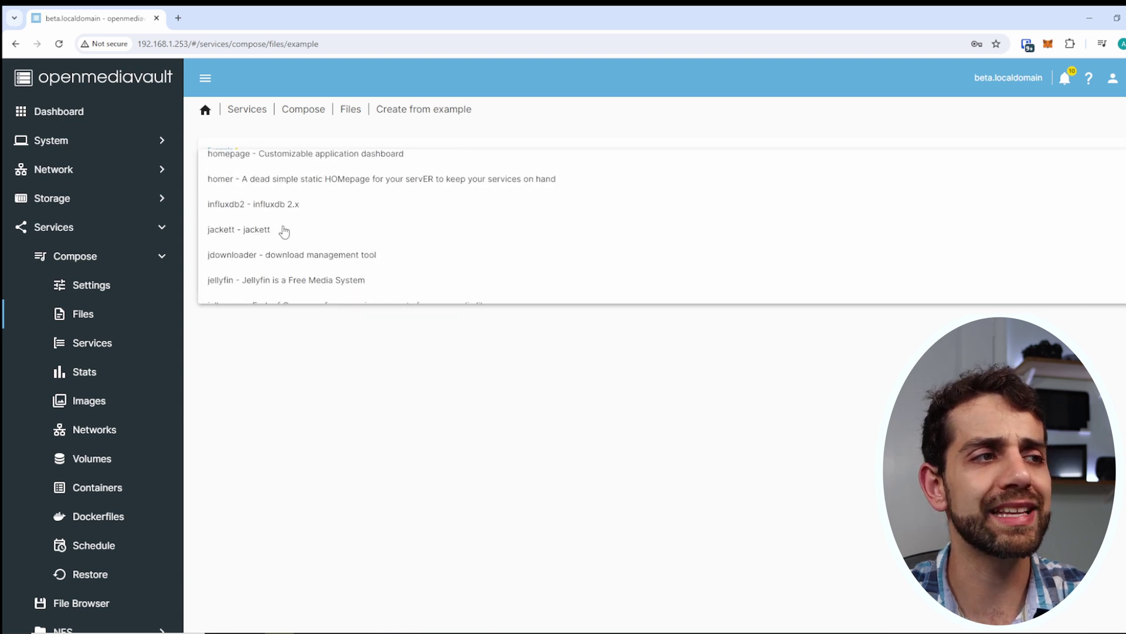
scroll(284, 231, down, 15)
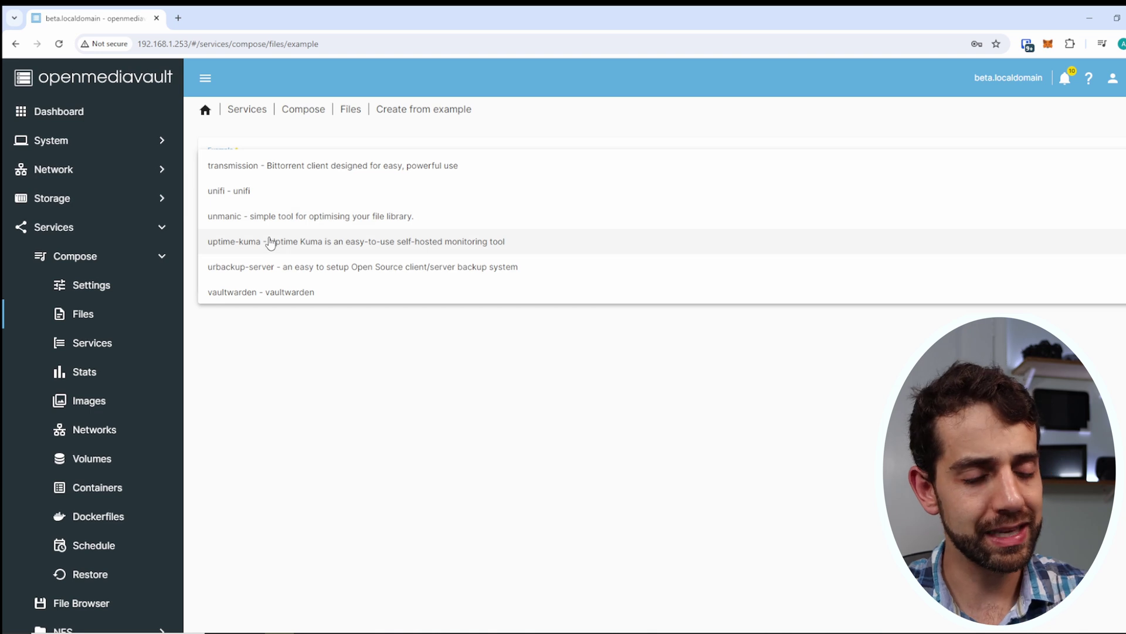
key(d)
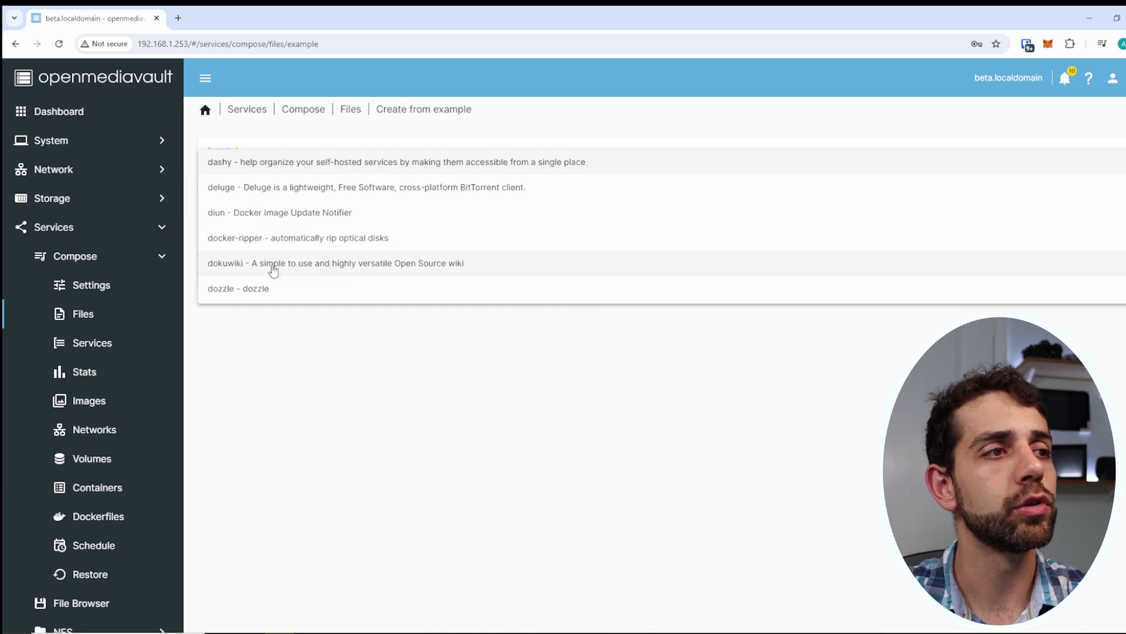
click(274, 269)
Step: Name the new file dokuwiki and save it, then select it in the Files list
click(254, 202)
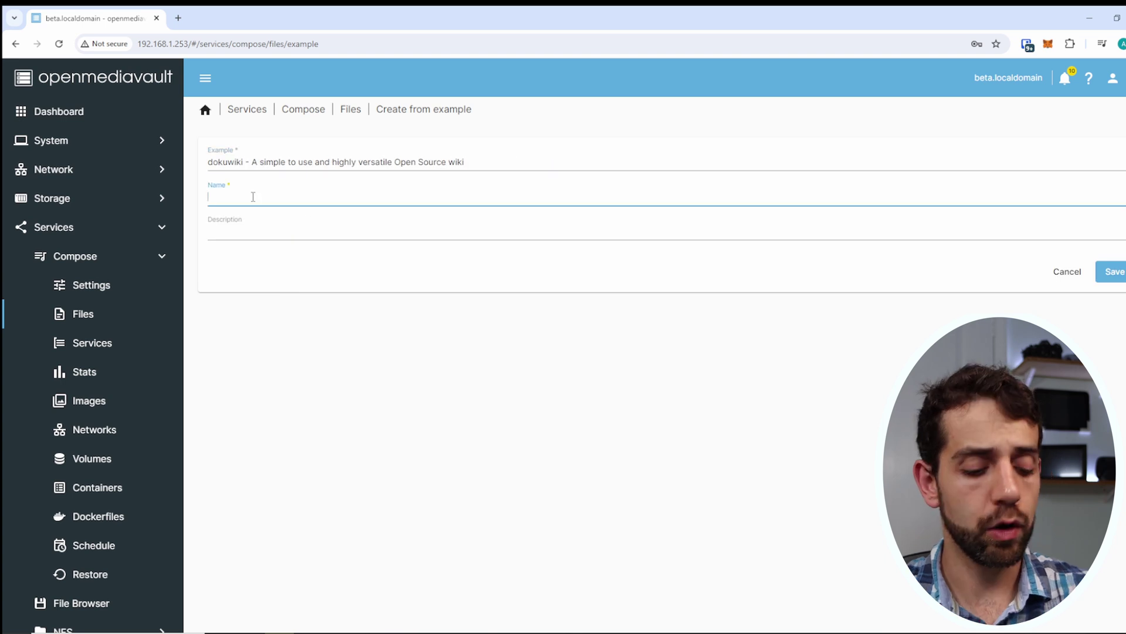
text(dokuwiki)
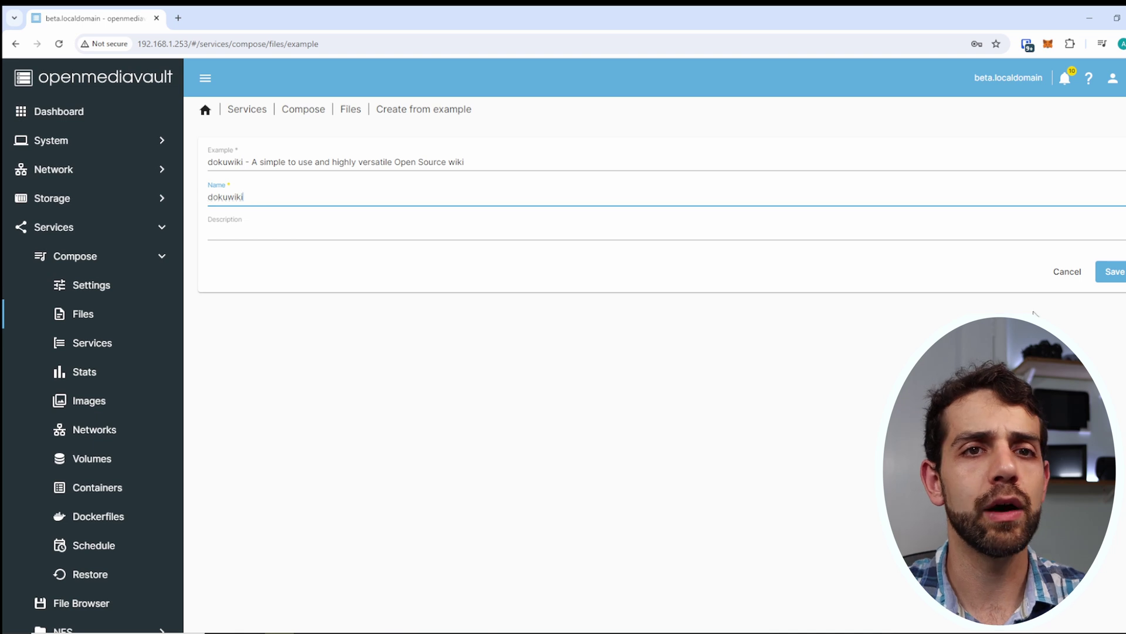
click(1112, 271)
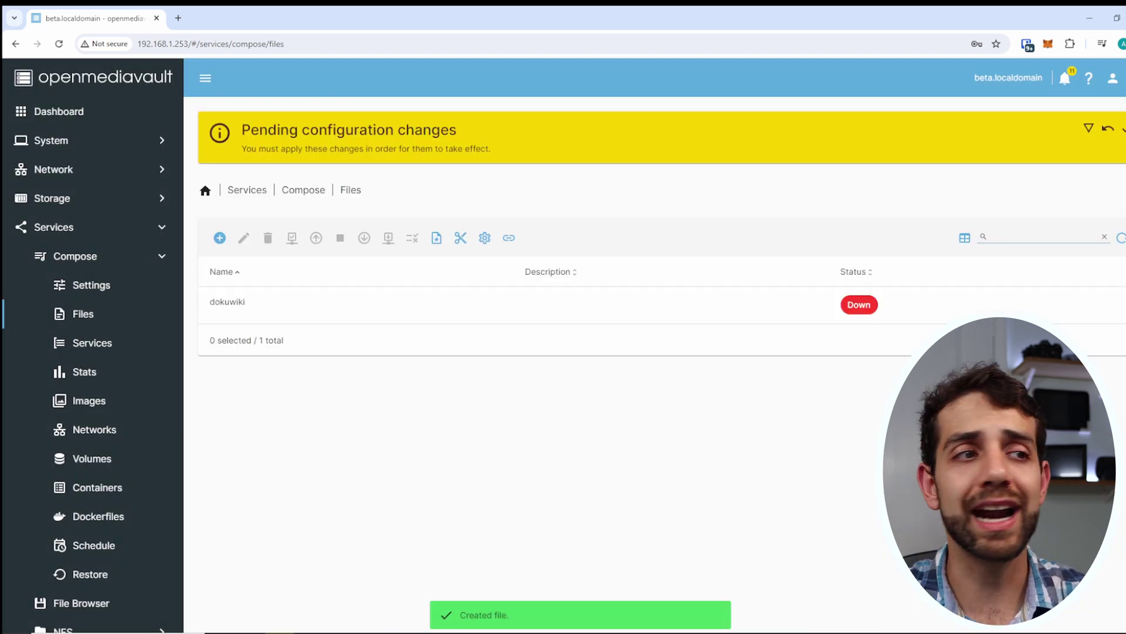
click(236, 300)
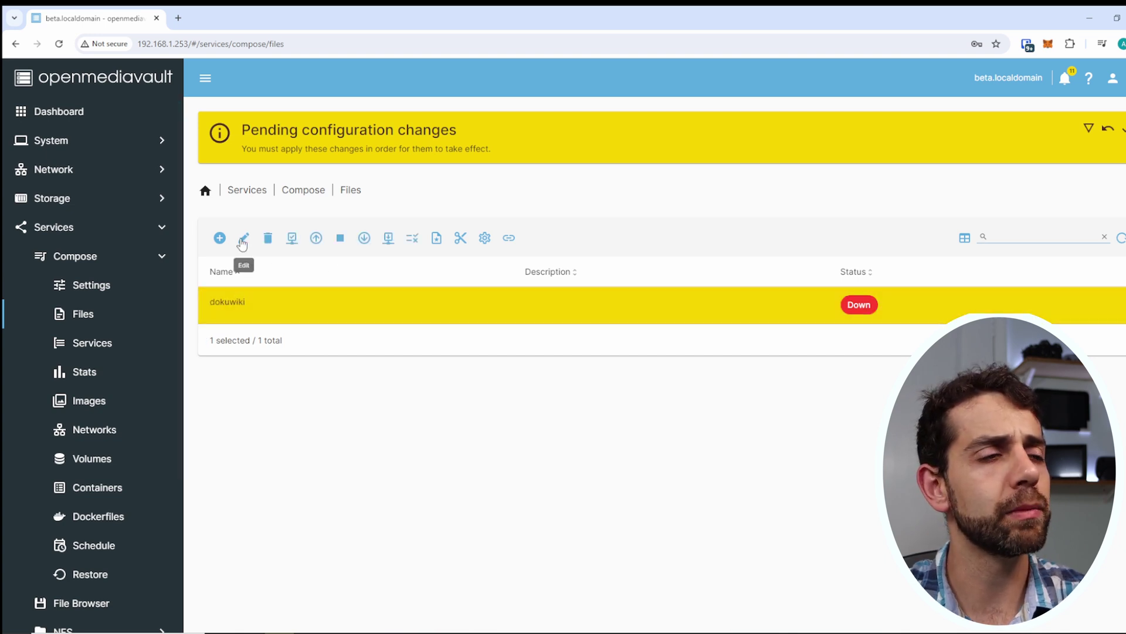
Step: Open the dokuwiki compose file for editing, select all its YAML, and bring Notepad forward
click(241, 239)
scroll(352, 338, down, 1)
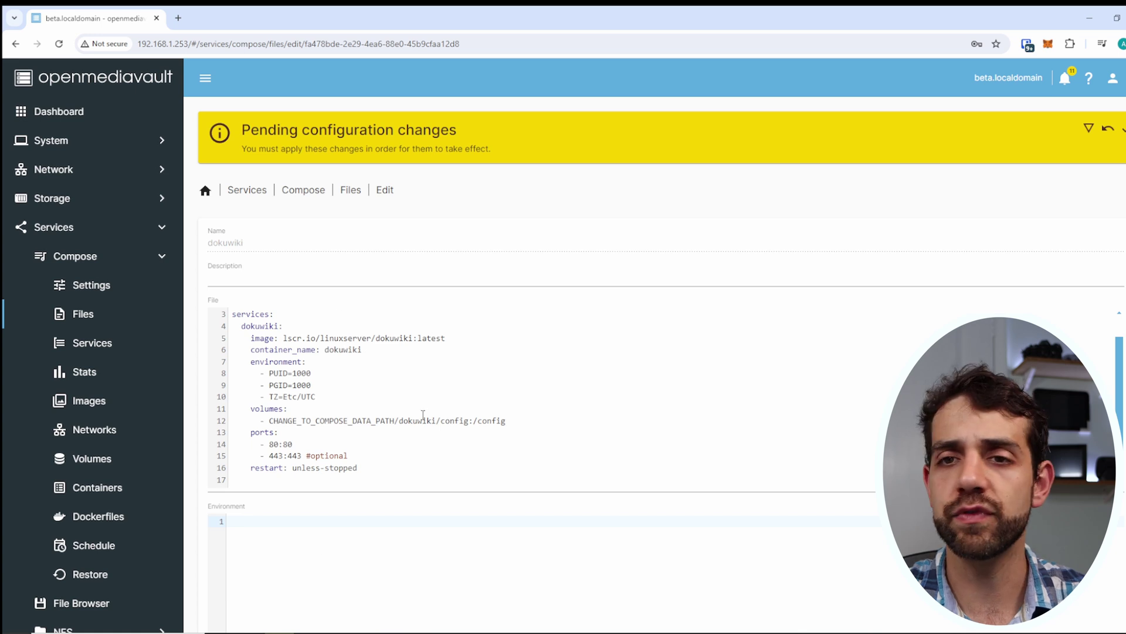
click(357, 489)
key(ctrl+a)
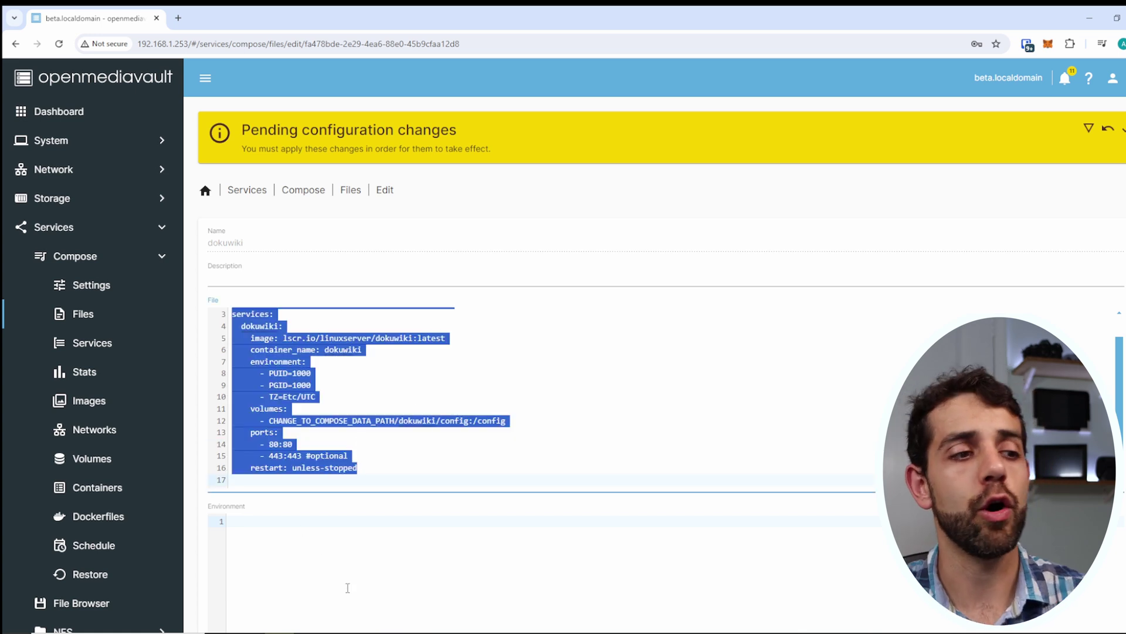
key(alt+Tab)
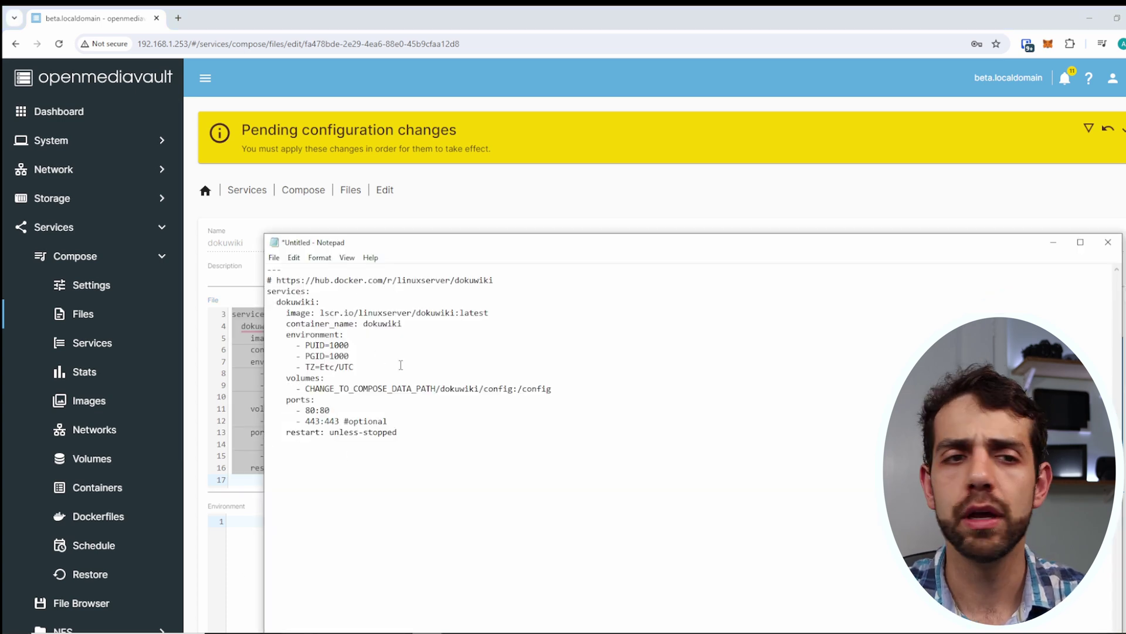
Step: Highlight the CHANGE_TO_COMPOSE_DATA_PATH/dokuwiki/ placeholder in Notepad's volumes line
drag(305, 389, 537, 389)
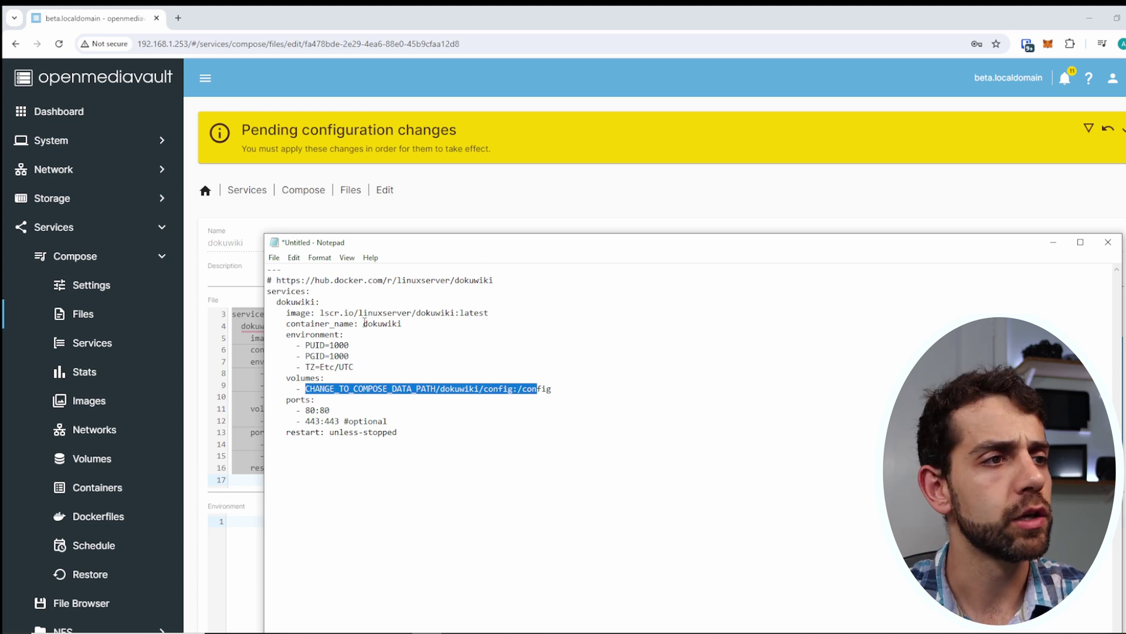
drag(303, 390, 484, 390)
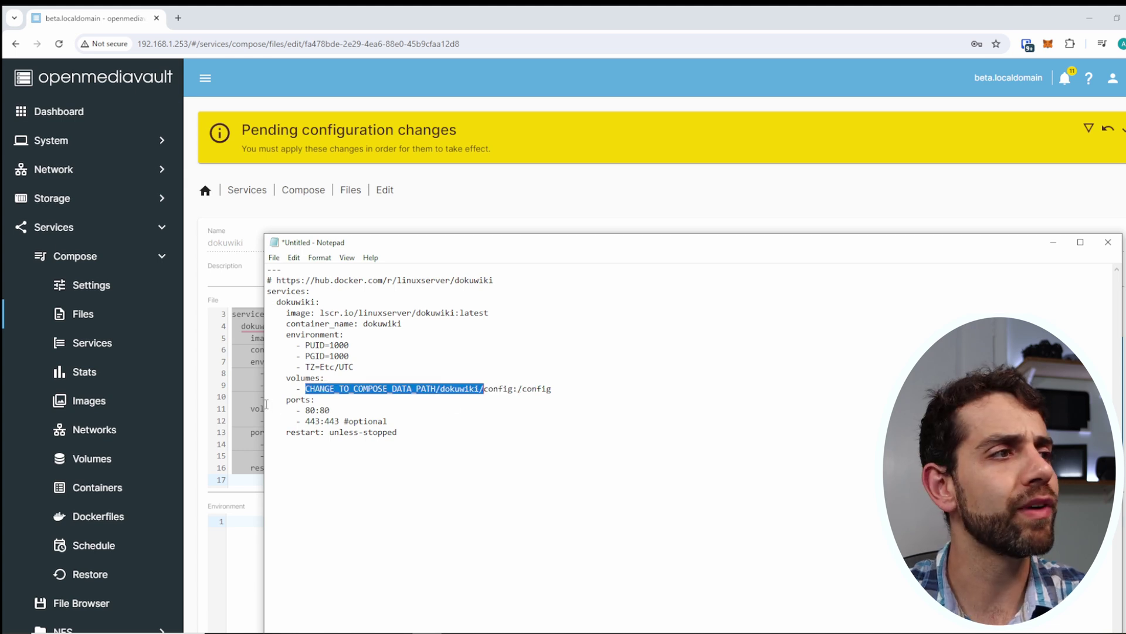
click(67, 202)
Step: Copy the Docker shared folder's absolute path from Storage > Shared Folders
click(96, 317)
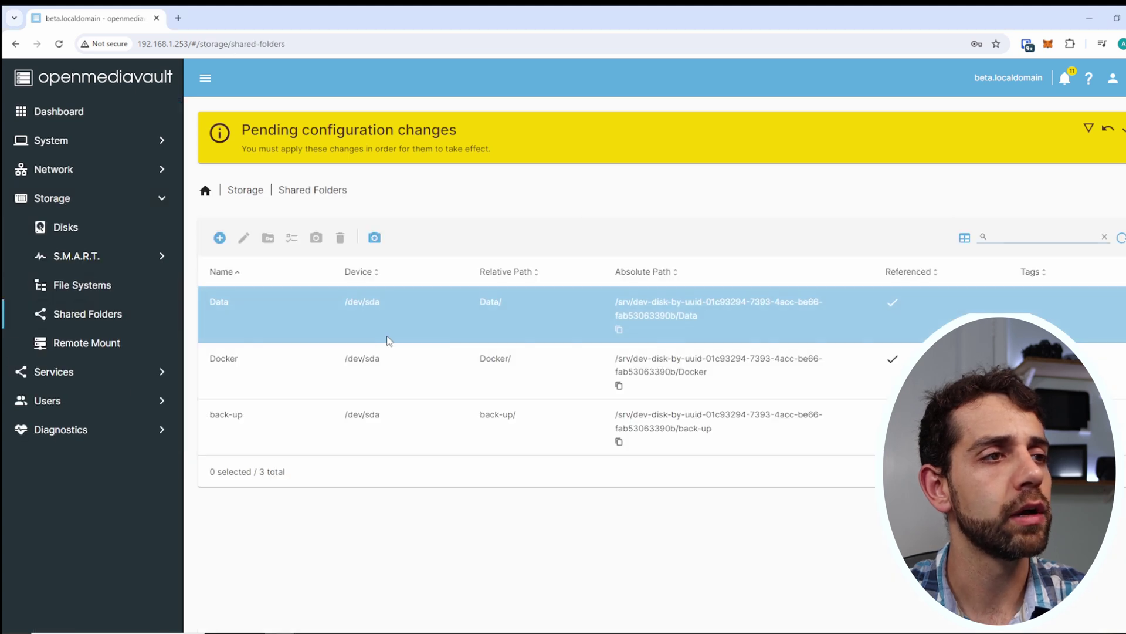
click(327, 360)
drag(214, 361, 239, 359)
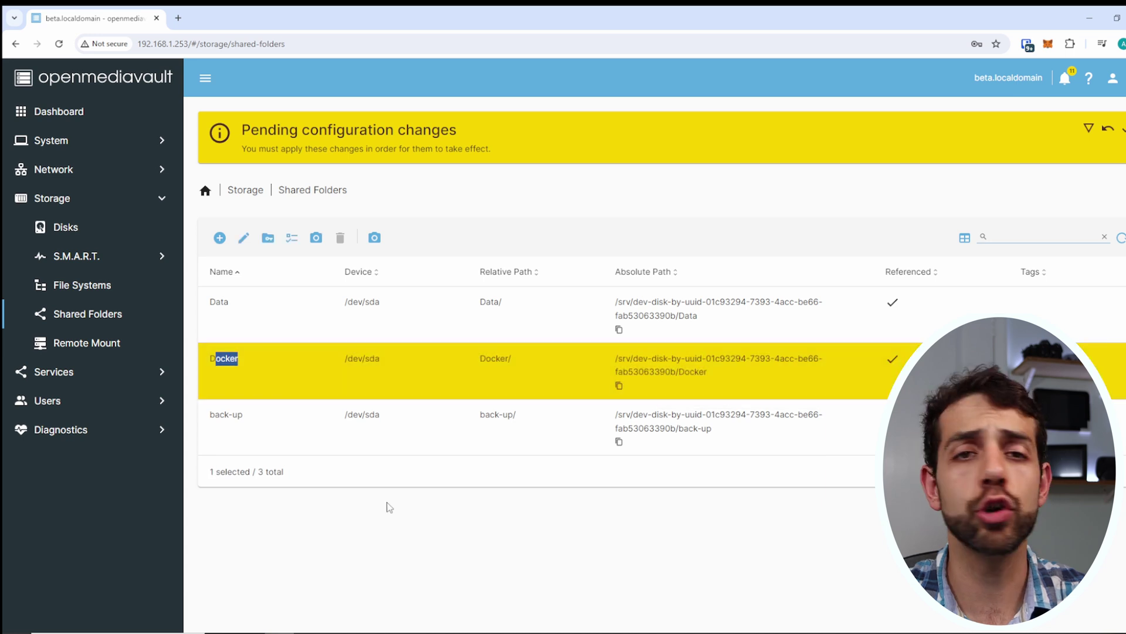
click(619, 386)
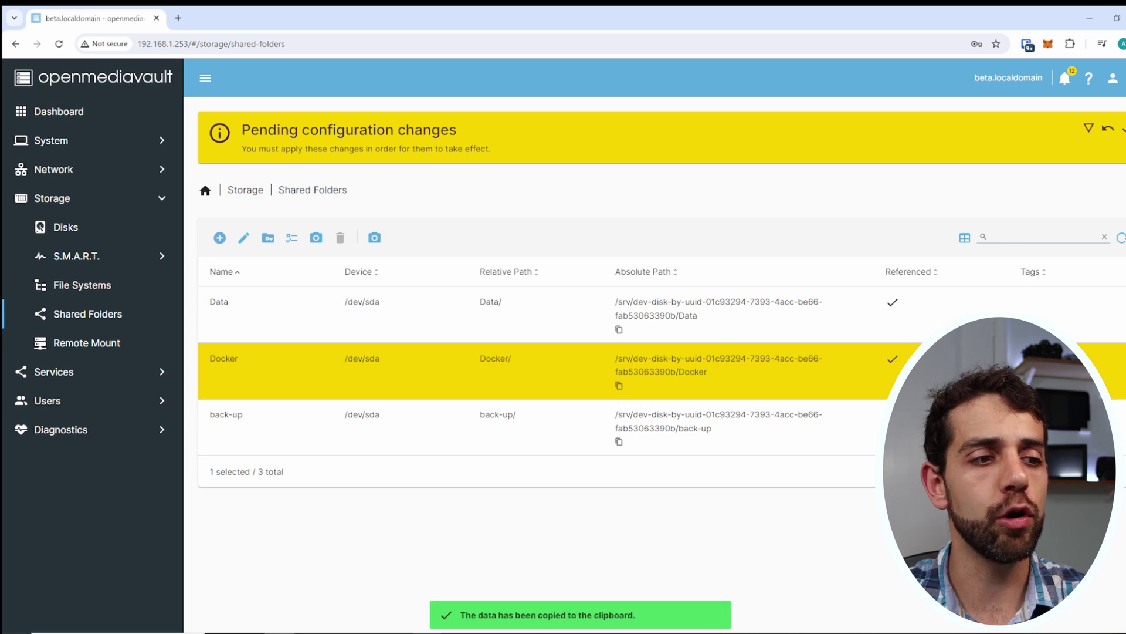
Step: Paste the Docker path over CHANGE_TO_COMPOSE_DATA_PATH in Notepad's dokuwiki volume line
key(alt+Tab)
click(455, 391)
drag(438, 388, 305, 388)
click(435, 388)
key(ctrl+v)
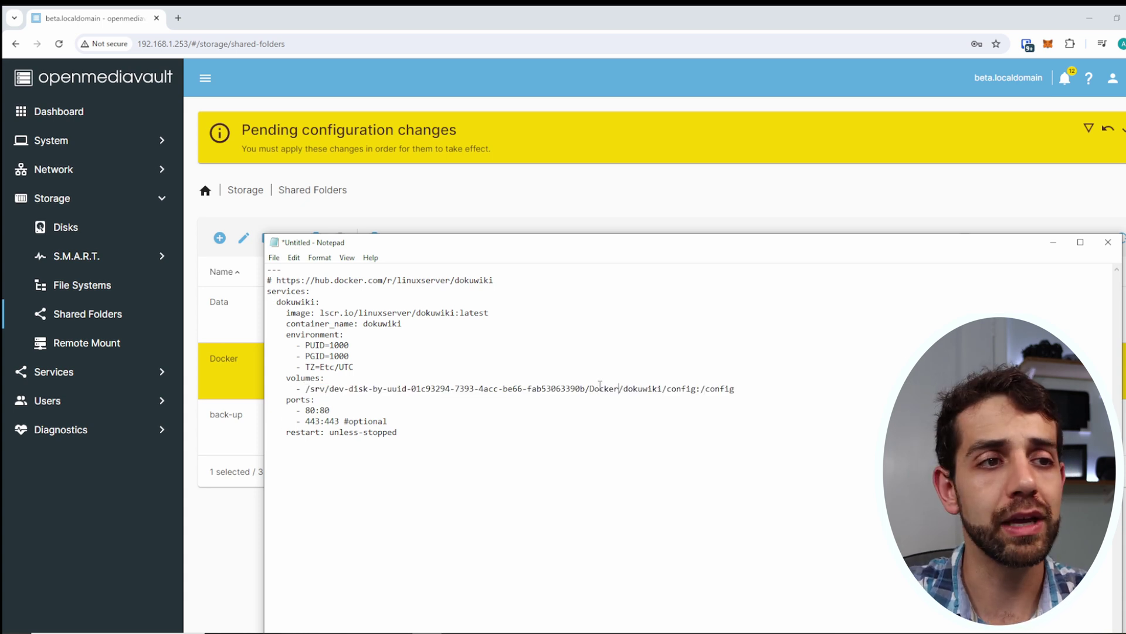
drag(592, 389, 702, 388)
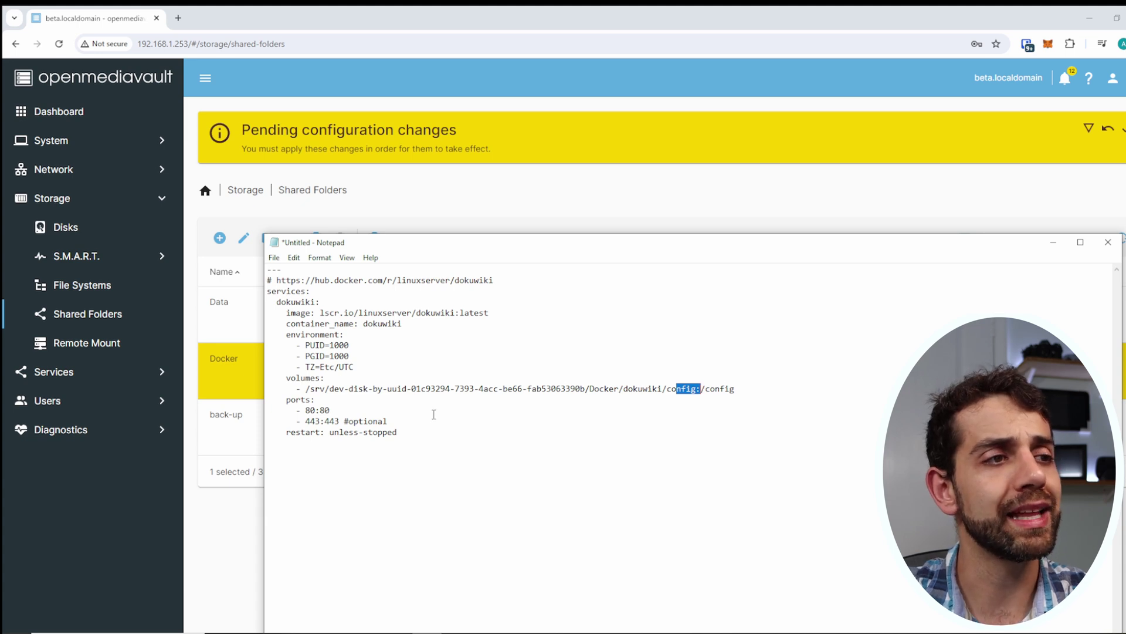
drag(320, 334, 383, 360)
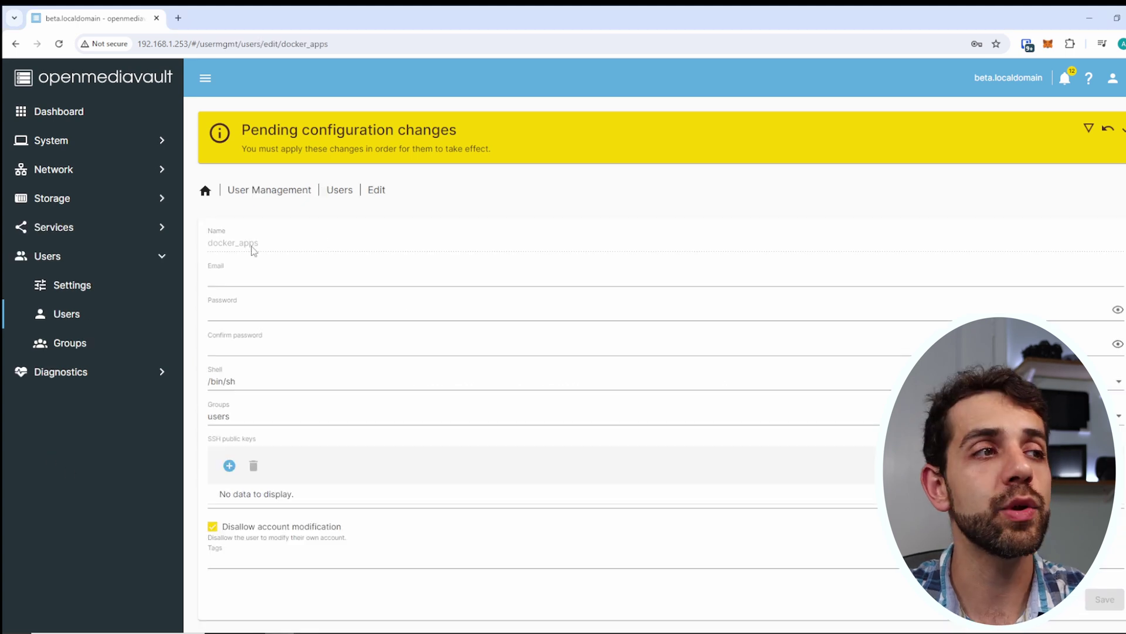
Step: Give user docker_apps Read/Write permission on the Docker shared folder
drag(258, 244, 193, 244)
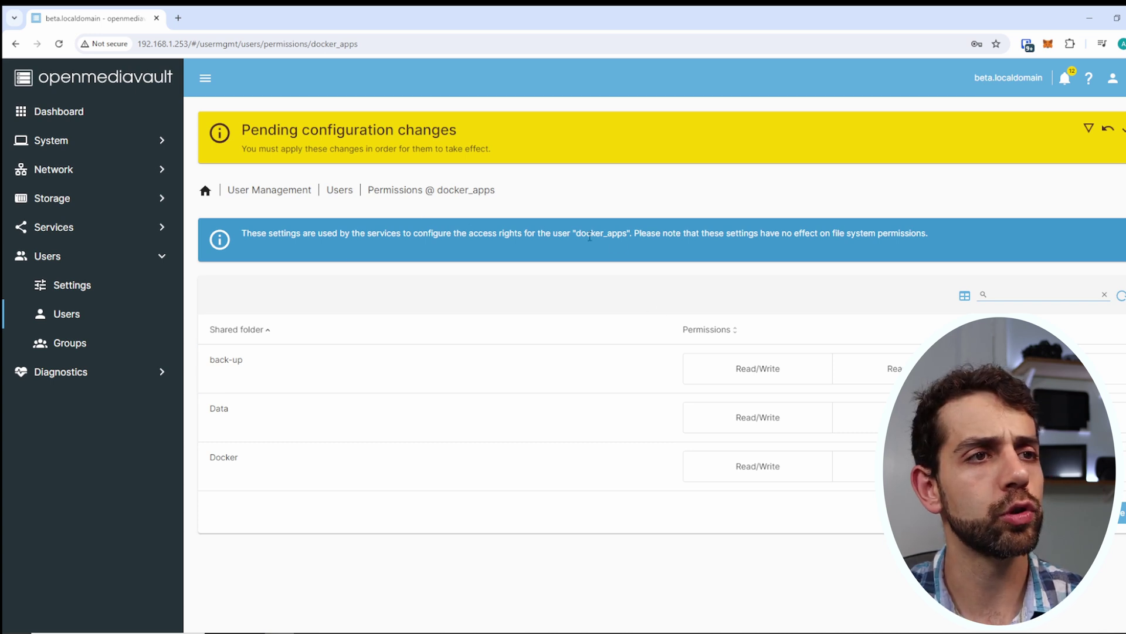
click(413, 448)
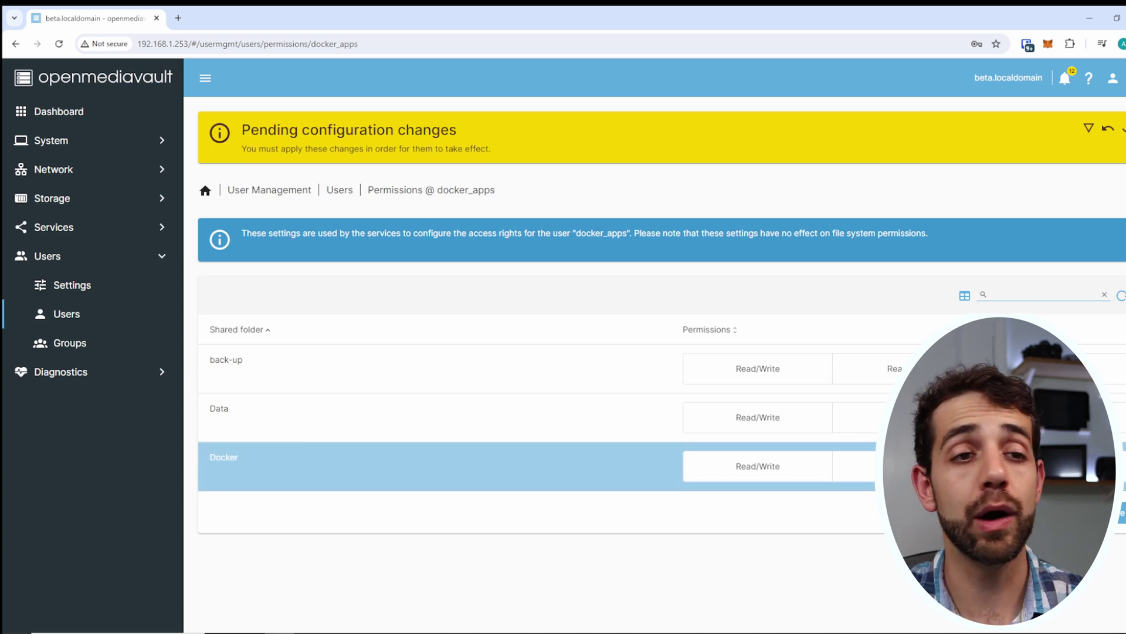
click(799, 468)
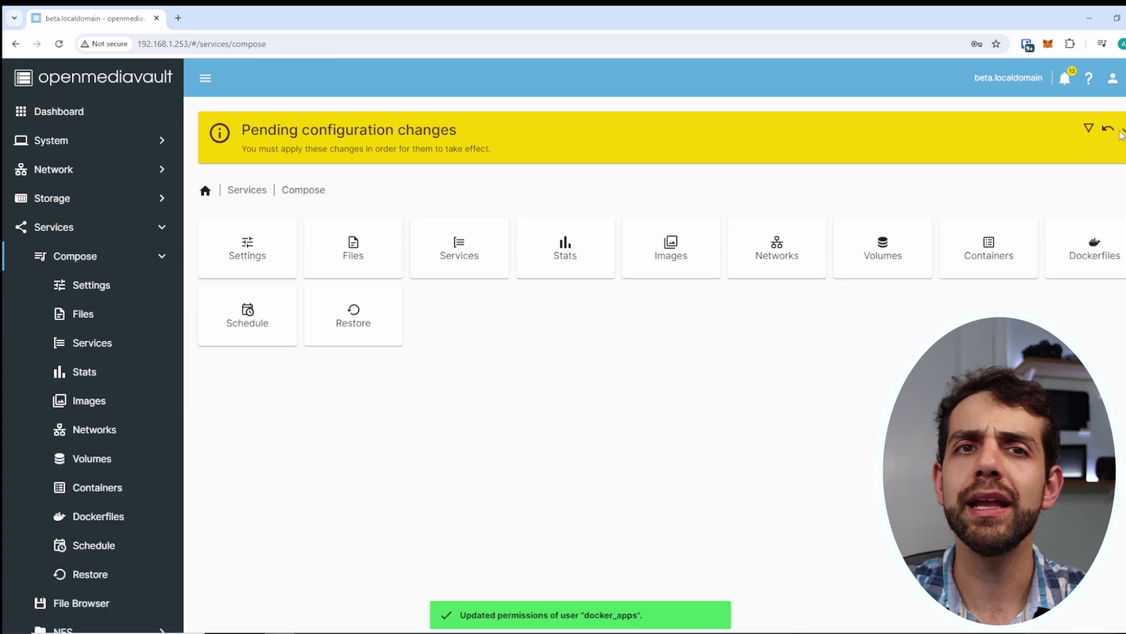
Step: Apply the pending changes and highlight the PUID=1000 and PGID=1000 lines in Notepad
click(1122, 130)
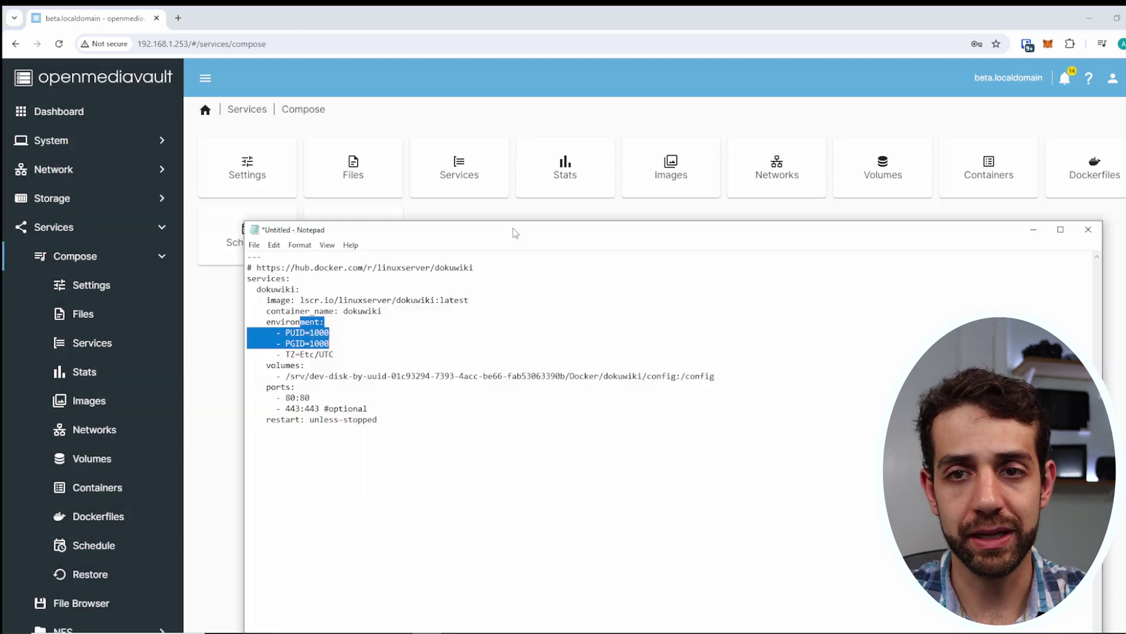
click(279, 328)
drag(295, 332, 356, 340)
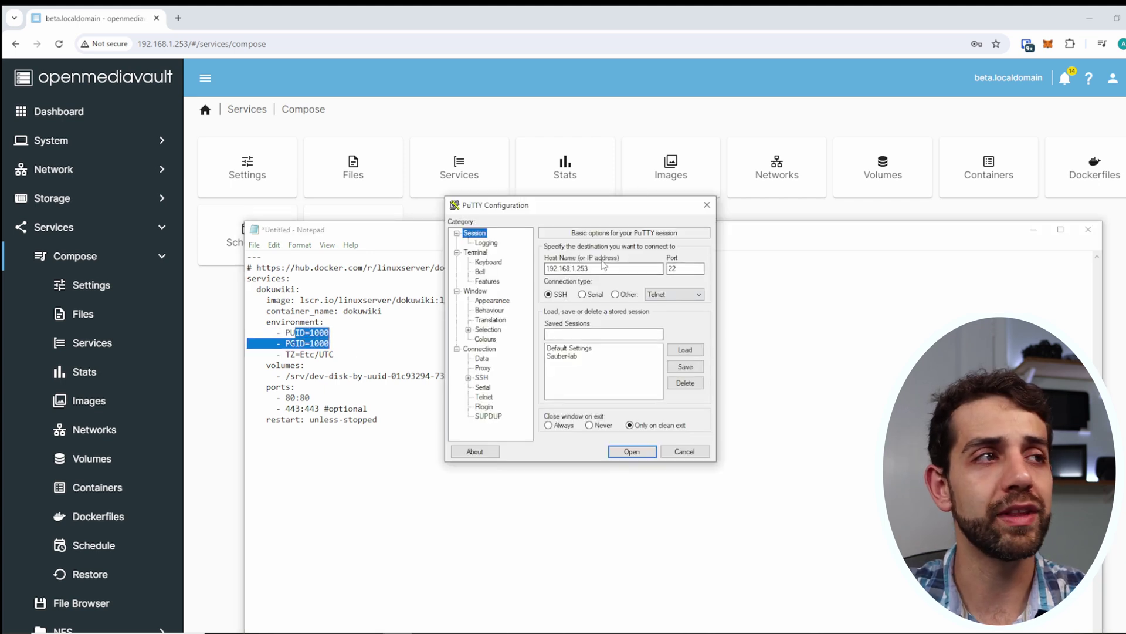
Step: Open a PuTTY SSH session to 192.168.1.253 and log in as root
click(643, 455)
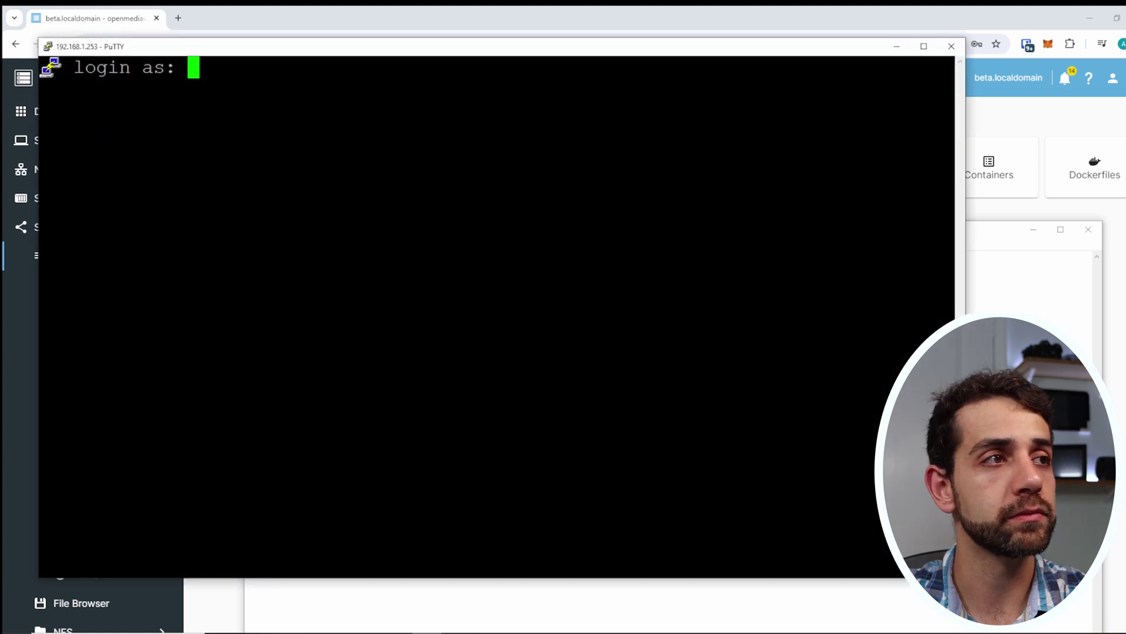
text(r)
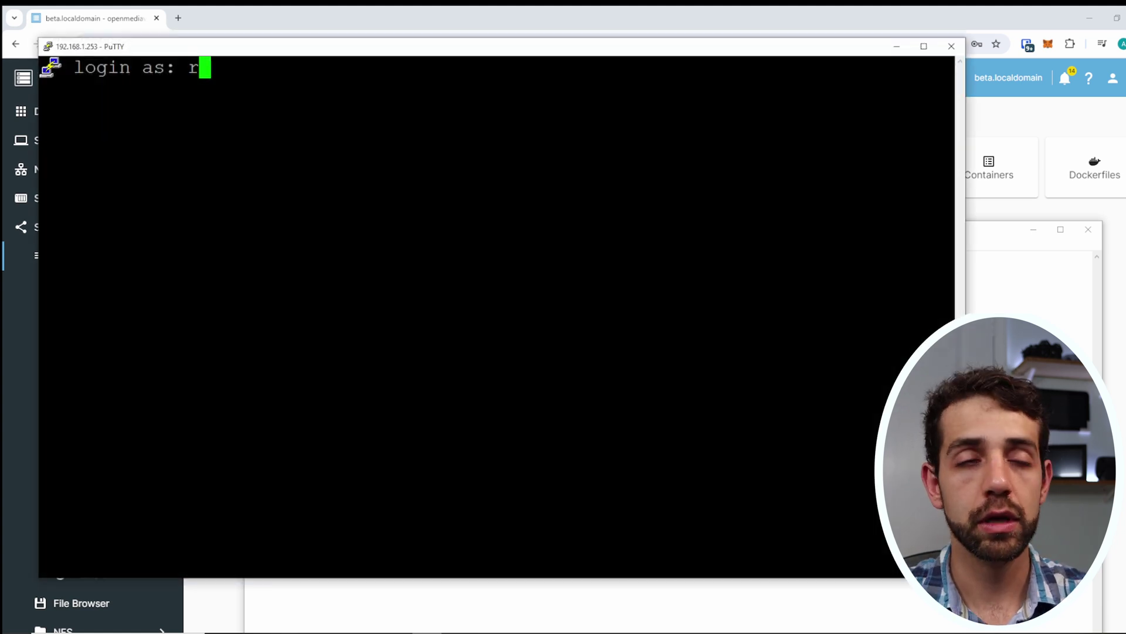
text(oot)
key(Return)
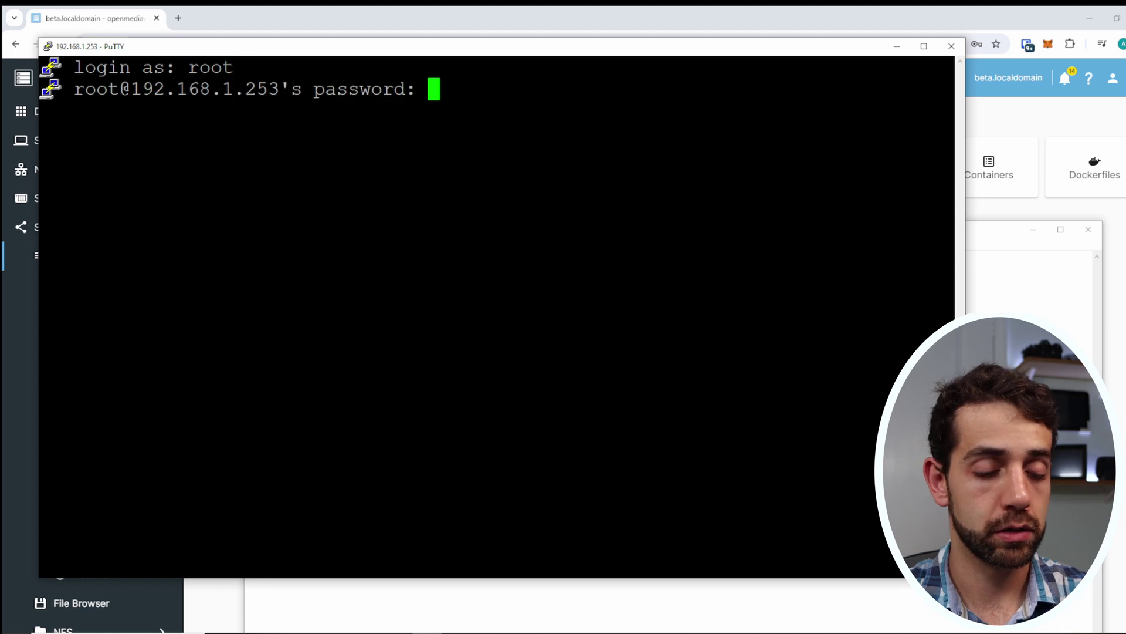
key(Return)
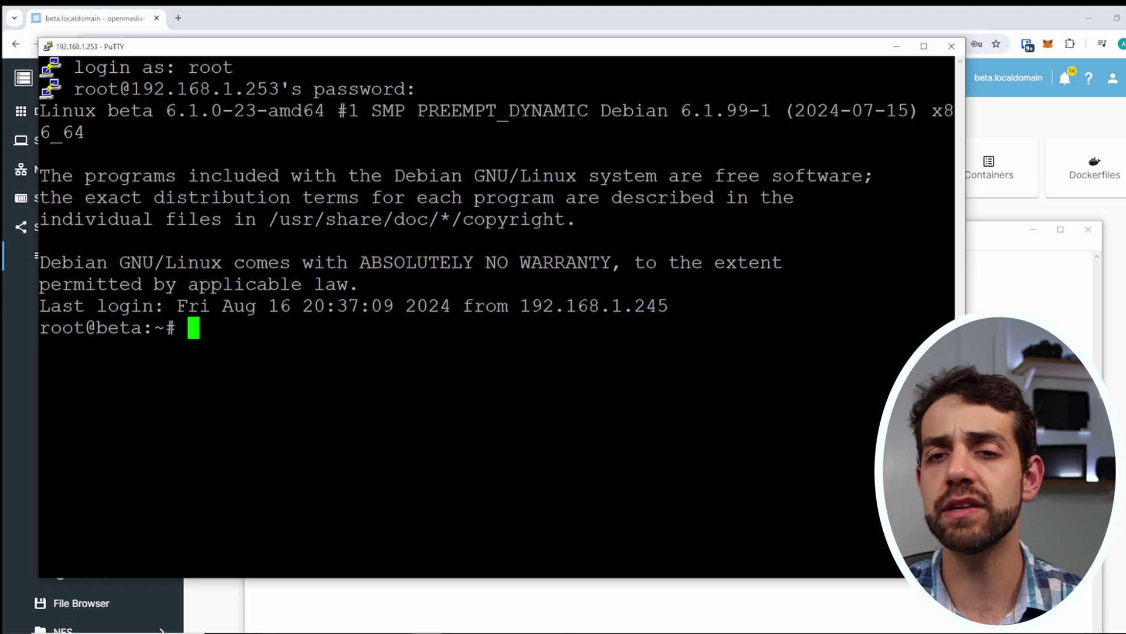
Step: Run id docker_apps, showing uid 1002 and gid 100 (users)
text(id docker_apps)
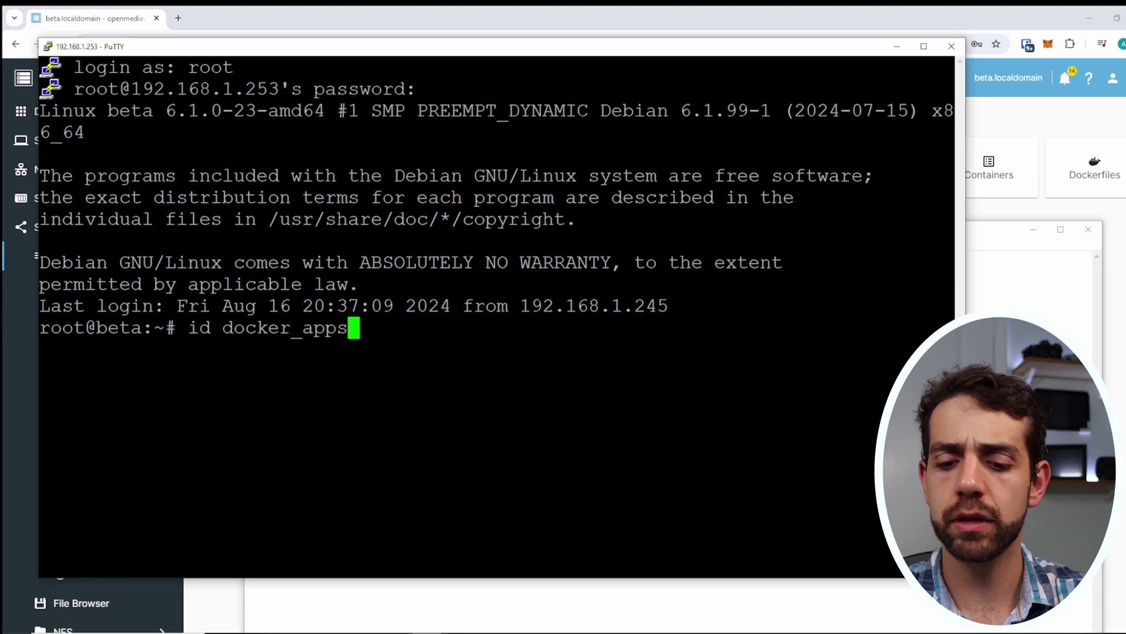
key(Return)
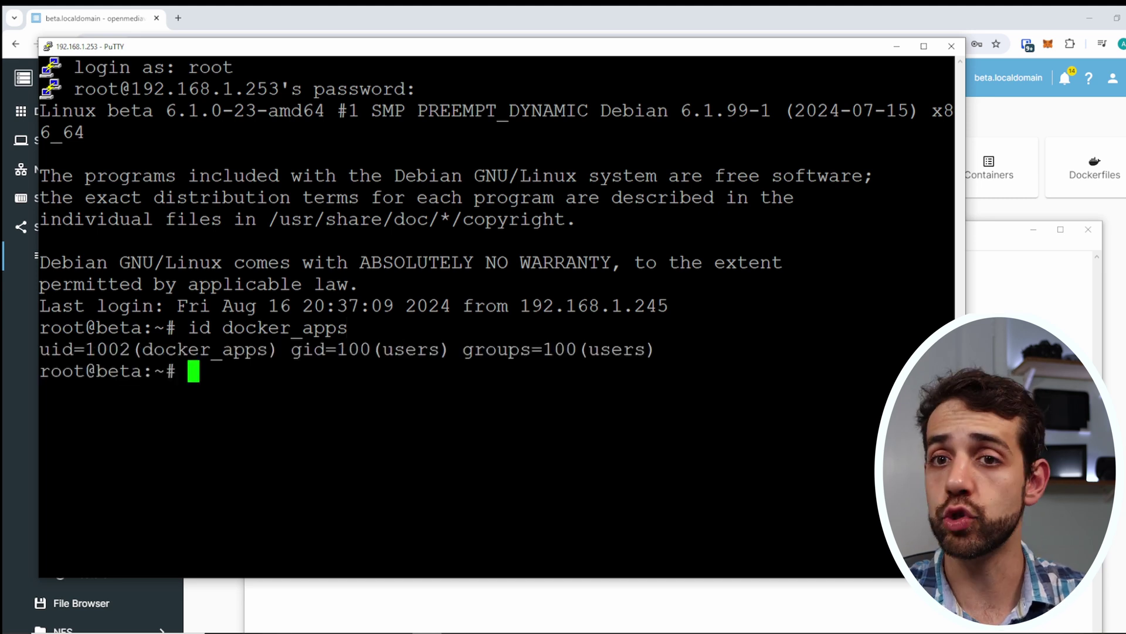
drag(74, 350, 119, 350)
drag(337, 350, 359, 350)
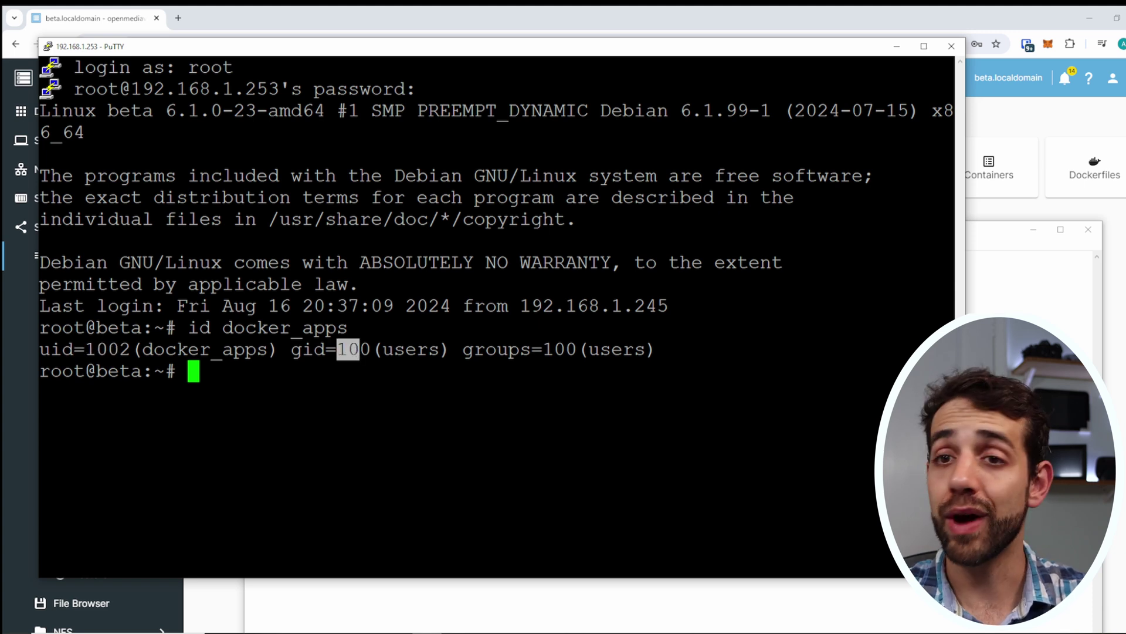
key(alt+Tab)
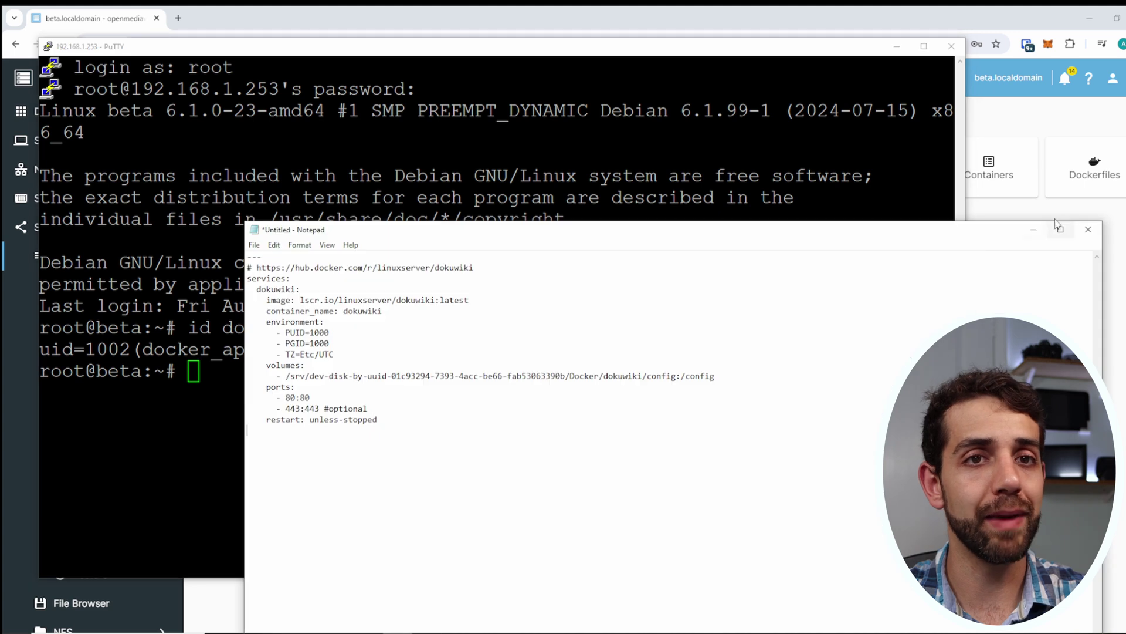
Step: Change the compose text to PUID=1002 and PGID=100 in Notepad
click(336, 344)
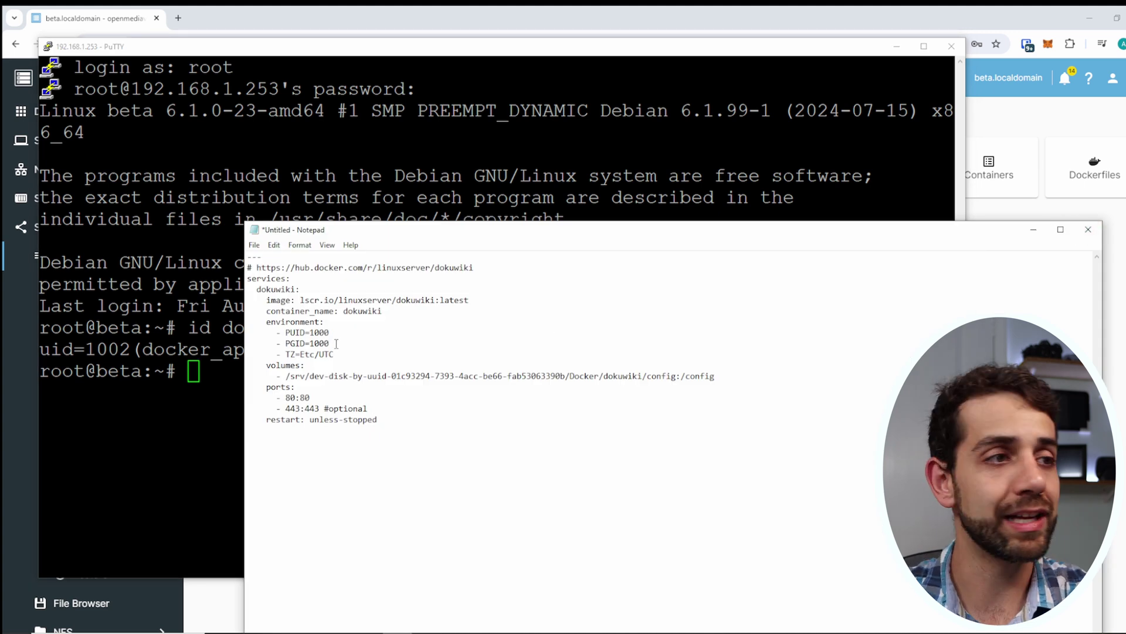
key(BackSpace)
key(Up)
key(Delete)
text(2)
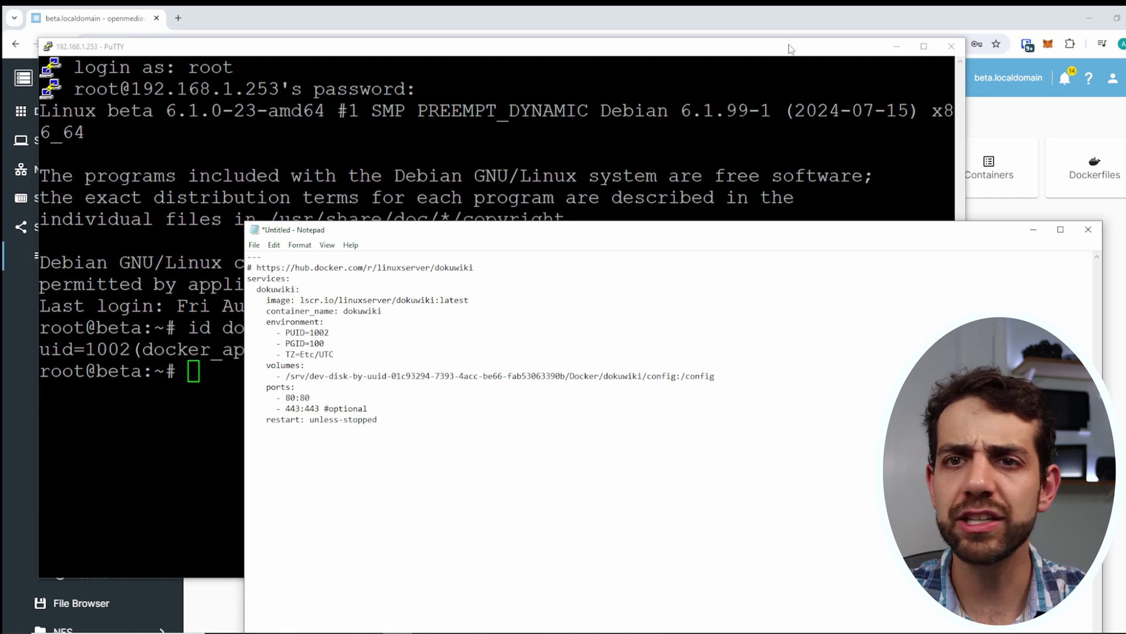
Step: Close the PuTTY session and confirm the exit
click(951, 46)
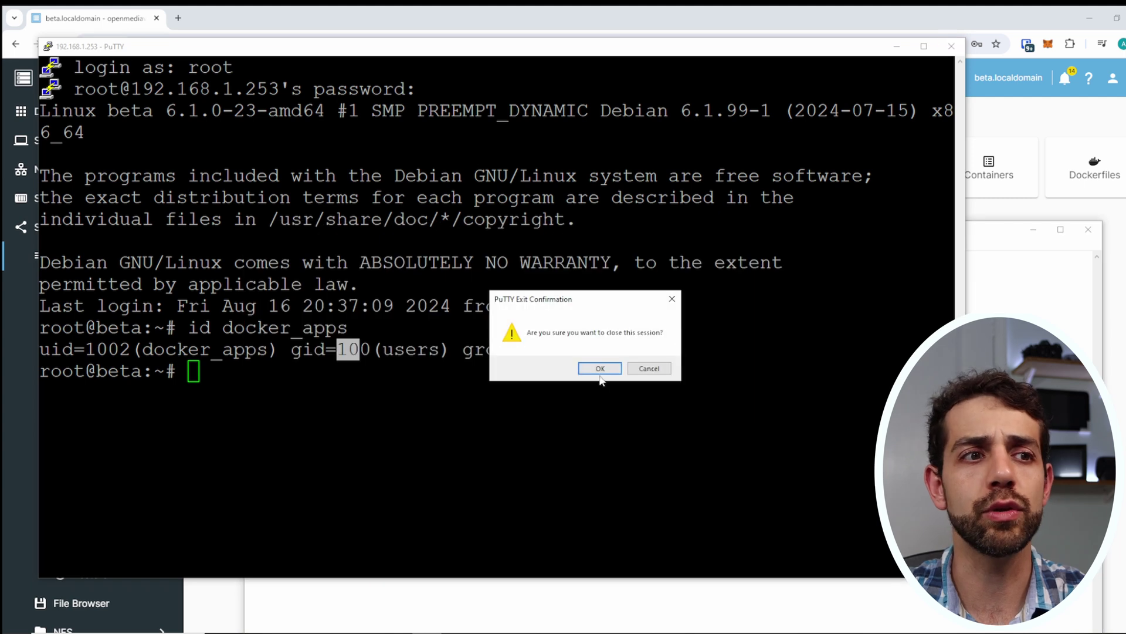
click(599, 368)
click(145, 47)
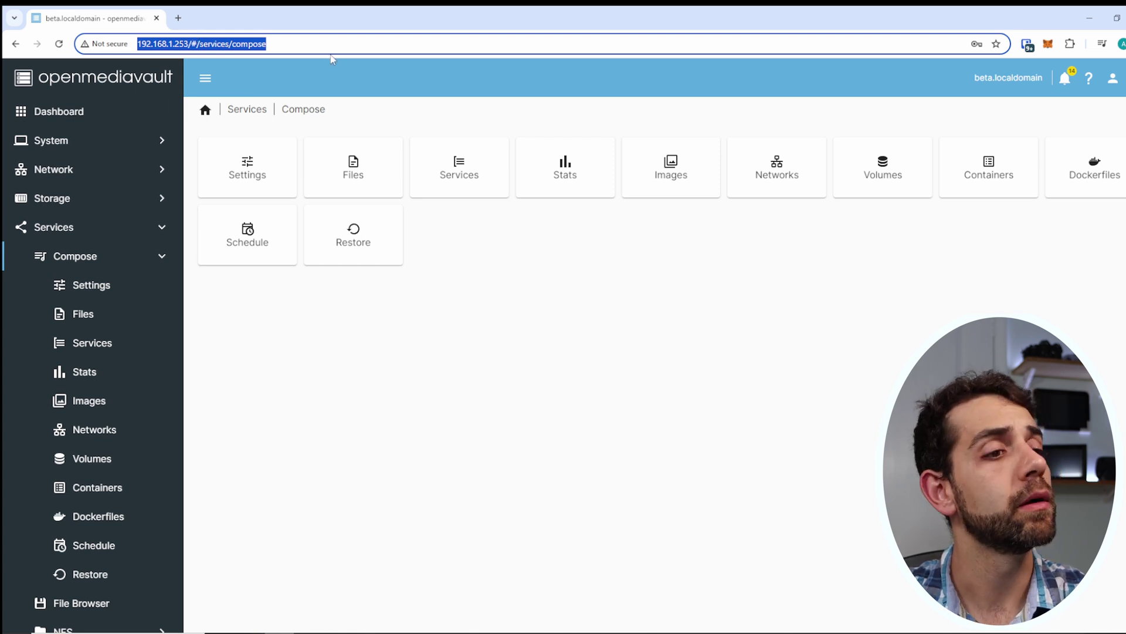
Step: Change the second host port in the Notepad compose text to 450 for 450:443
key(alt+Tab)
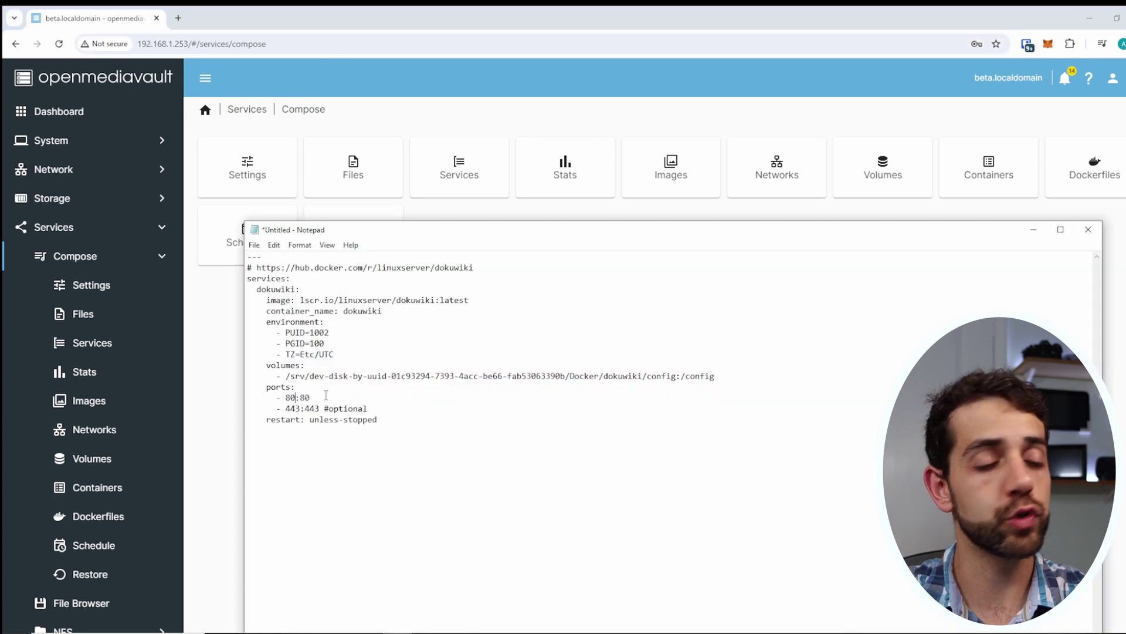
key(Delete)
key(BackSpace)
text(50)
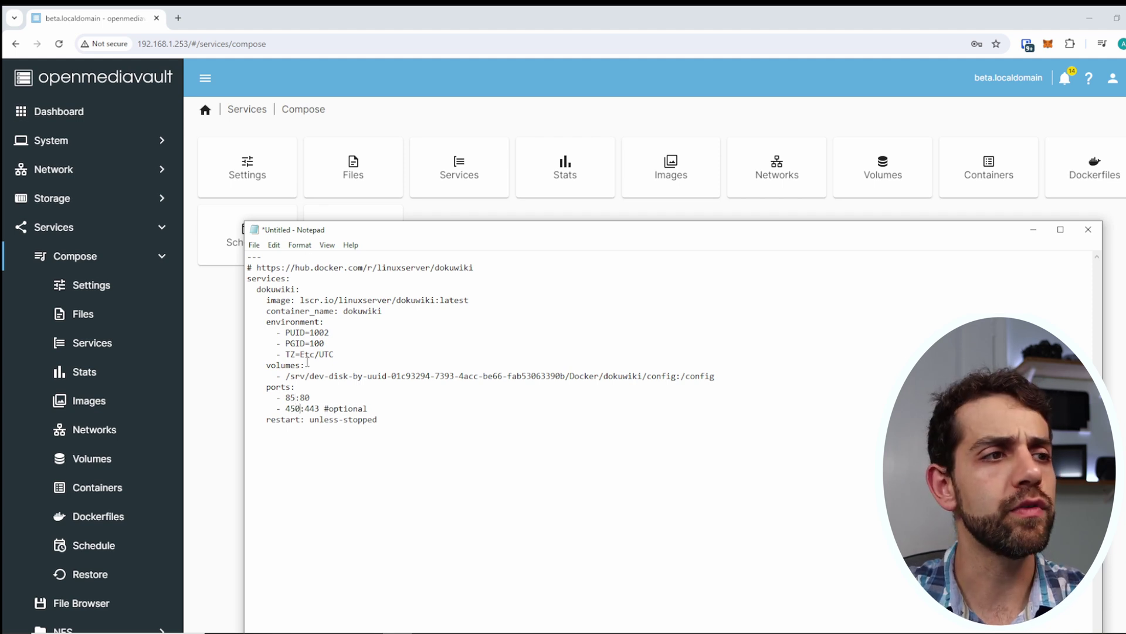
Step: Check the 85:80 and 450:443 port lines and timezone, then select the whole compose text
drag(292, 408, 349, 398)
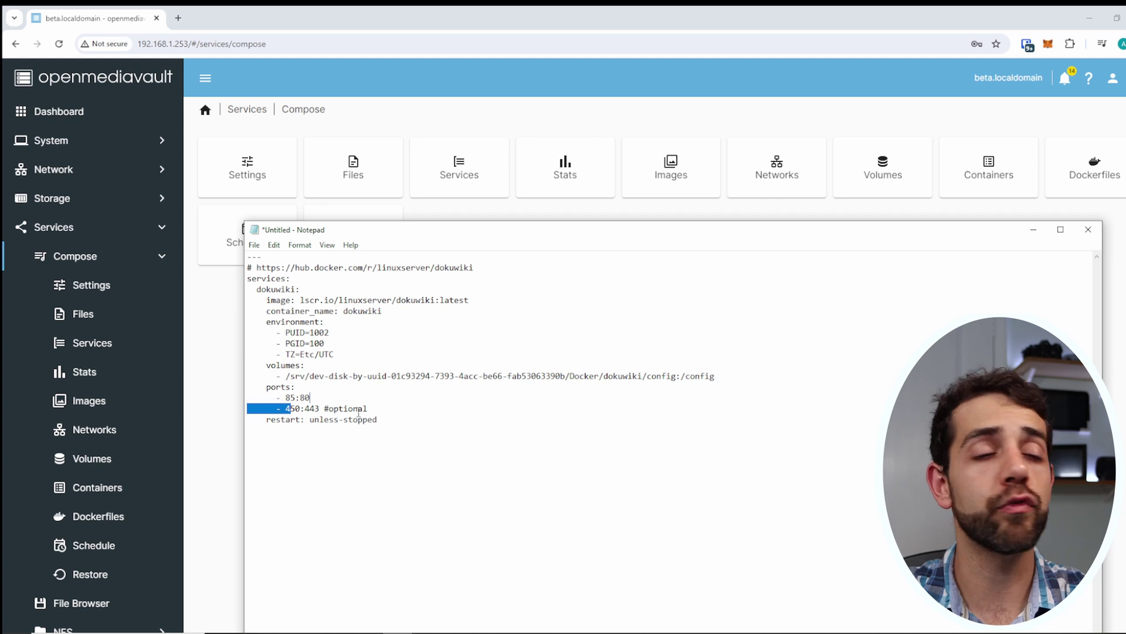
double_click(293, 398)
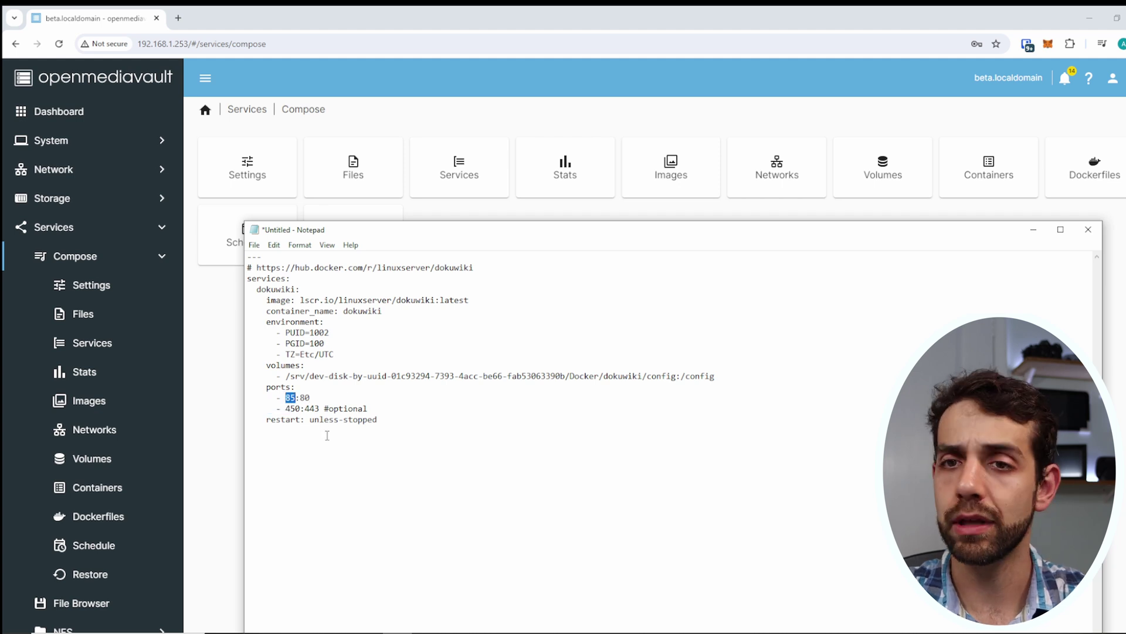
drag(305, 398, 329, 419)
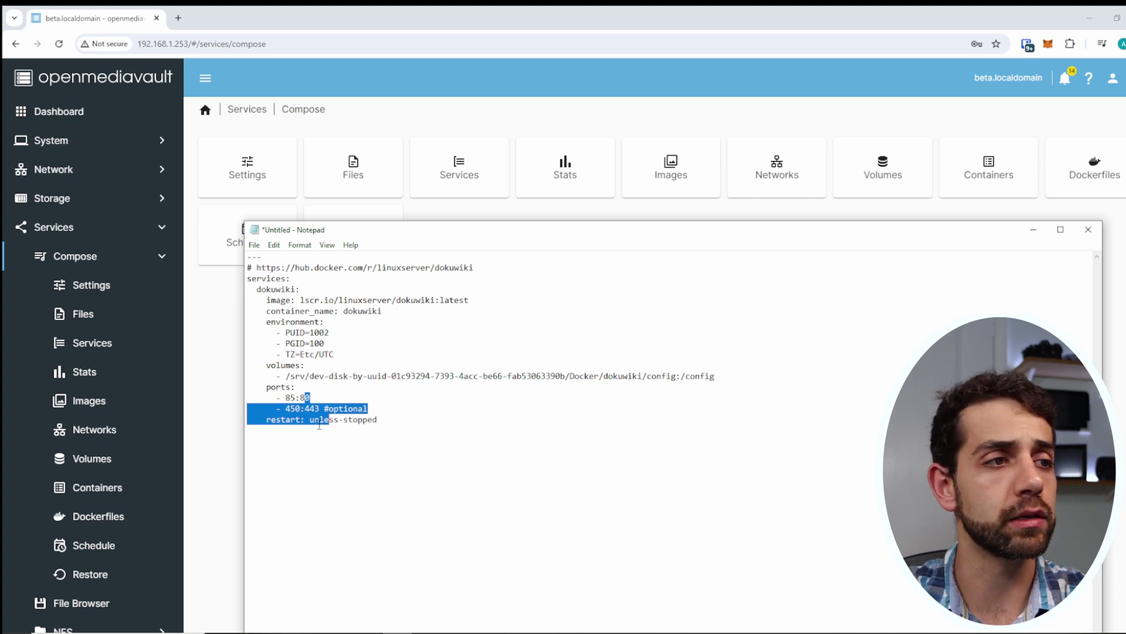
click(437, 453)
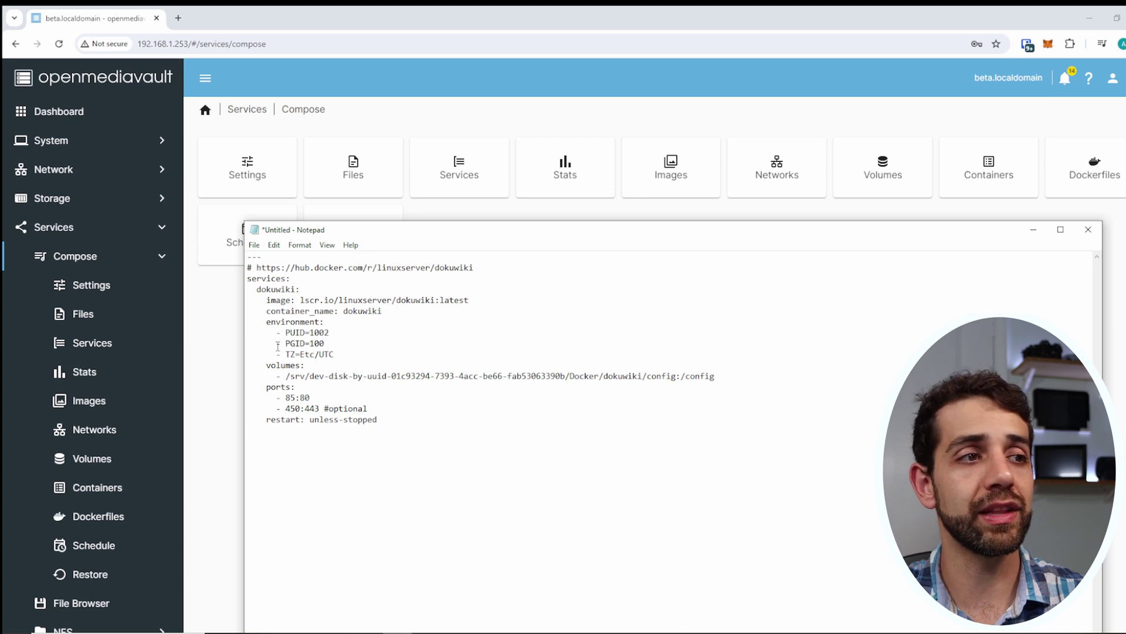
drag(333, 354, 297, 354)
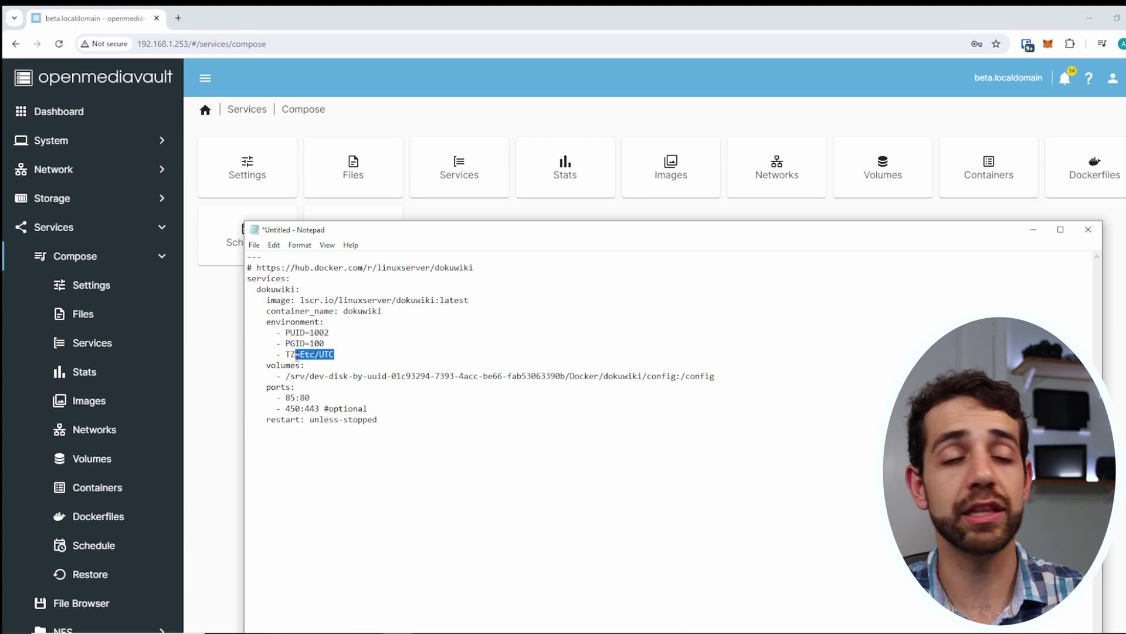
drag(378, 420, 100, 237)
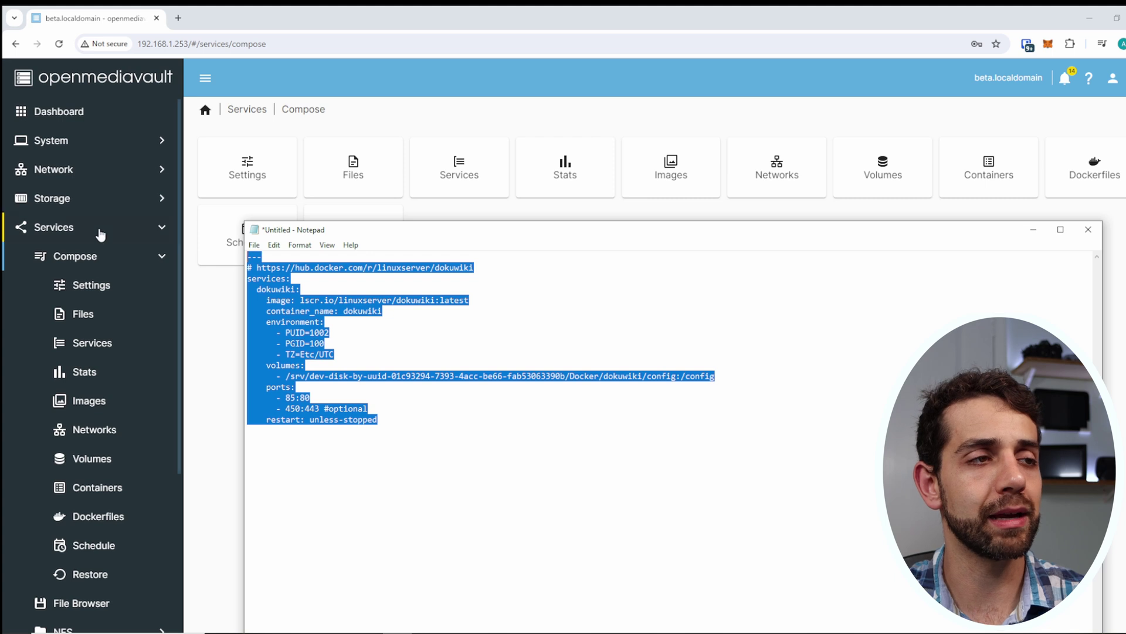
Step: Open the dokuwiki compose file for editing from Compose Files
click(98, 315)
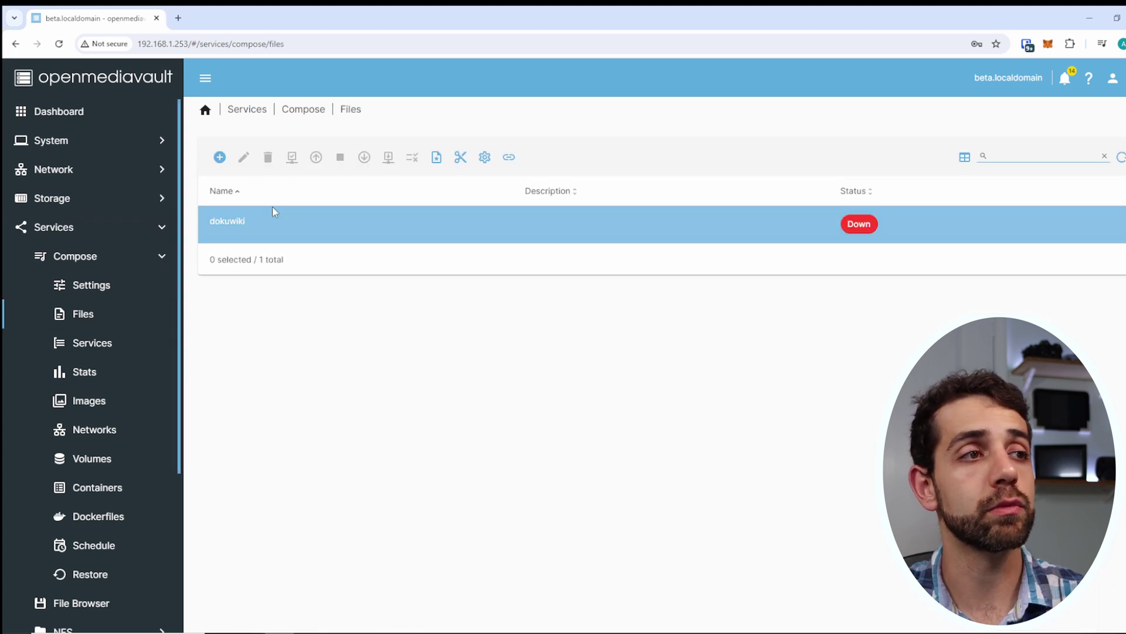
click(280, 213)
click(245, 158)
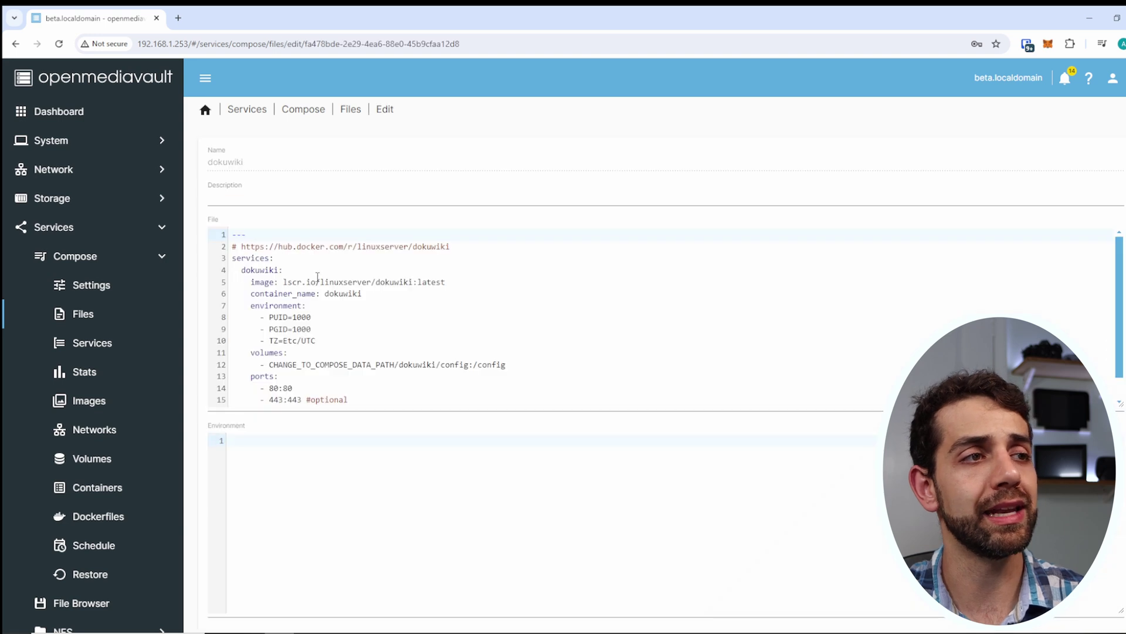
Step: Replace the File box contents with the updated Notepad YAML using ports 85 and 450
click(347, 392)
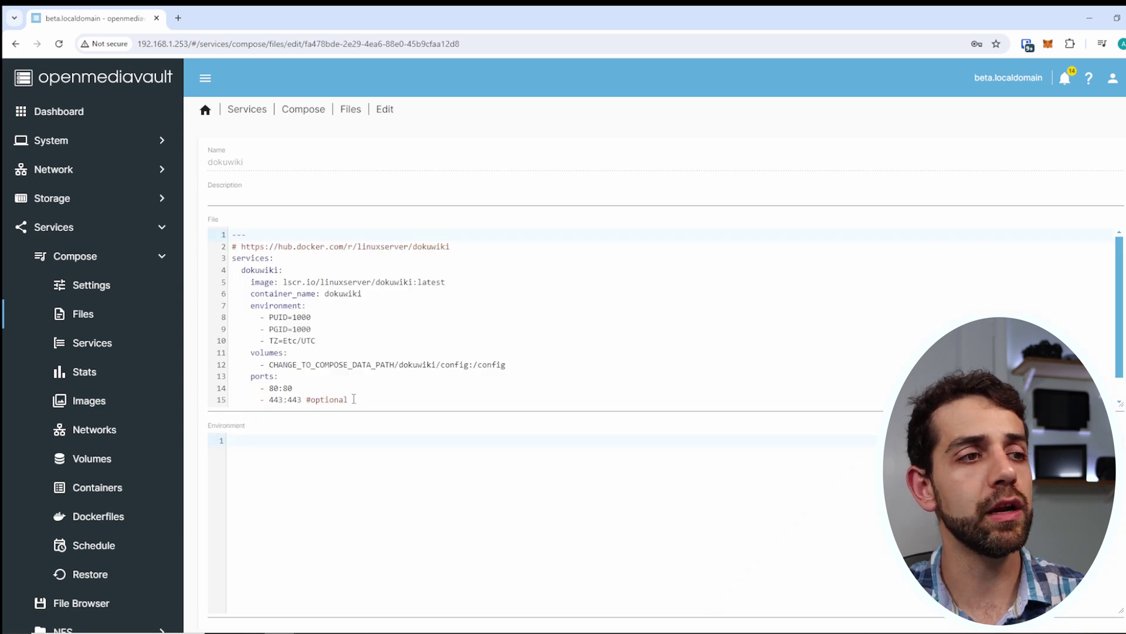
text(restart: unless-stopped)
key(ctrl+a)
key(ctrl+v)
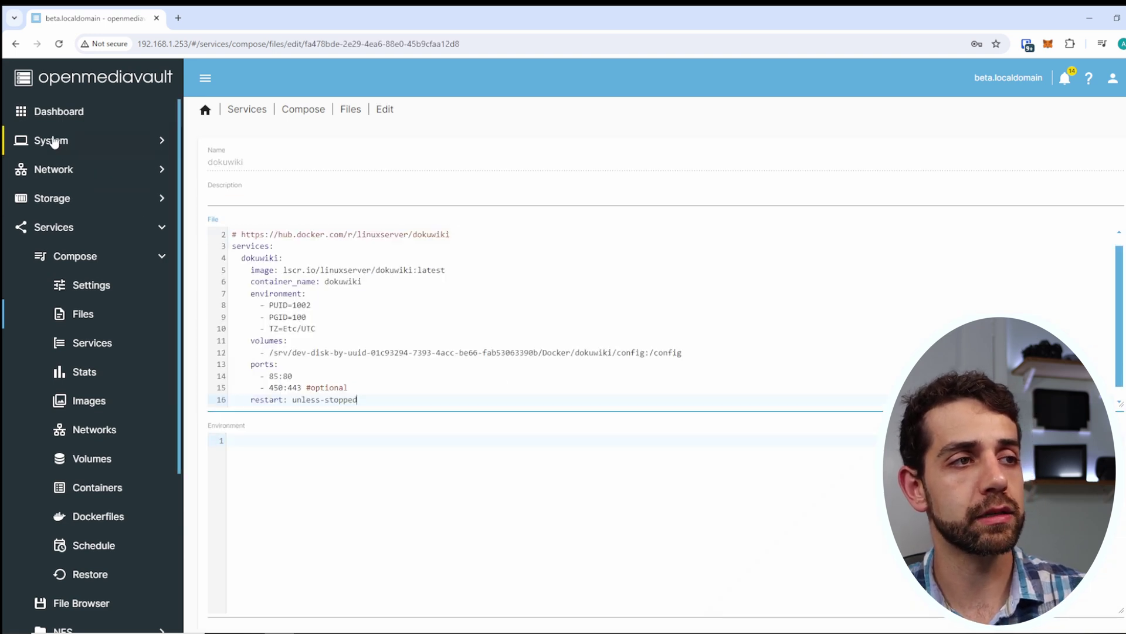
scroll(365, 399, up, 1)
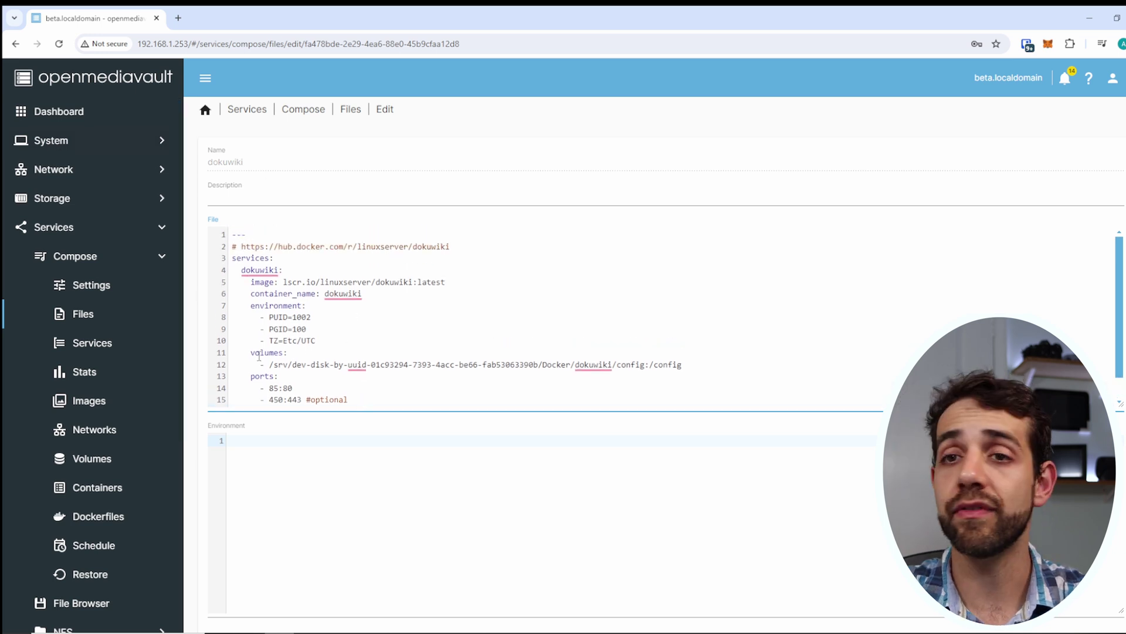
scroll(365, 399, down, 1)
scroll(766, 528, down, 1)
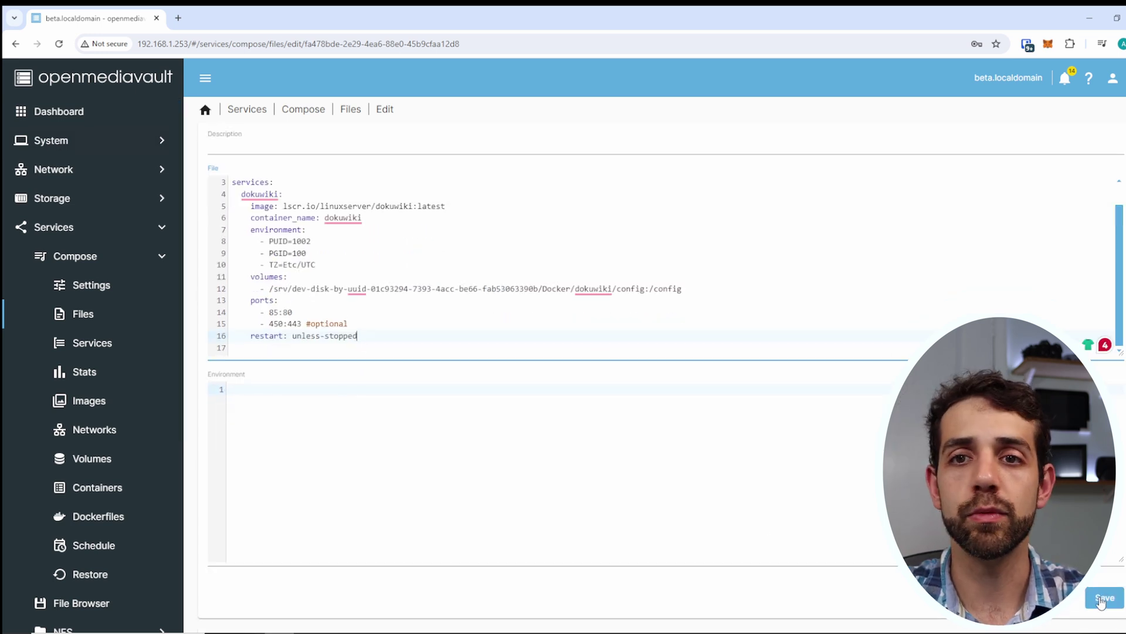
Step: Save the edited dokuwiki compose file and bring its stack Up
click(1101, 599)
click(425, 213)
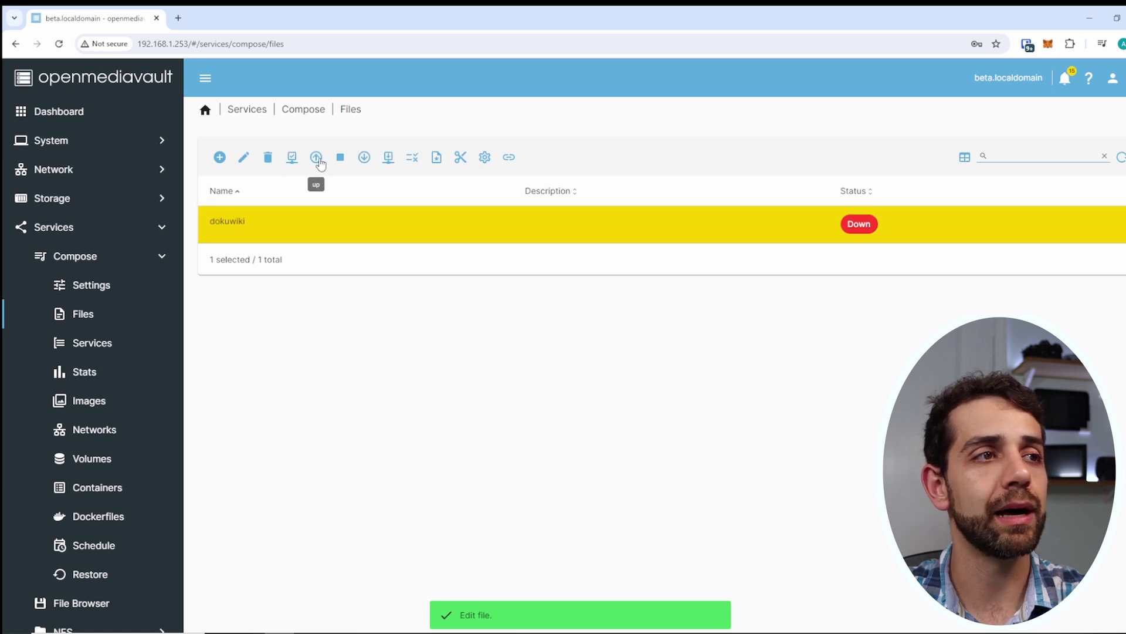
click(316, 157)
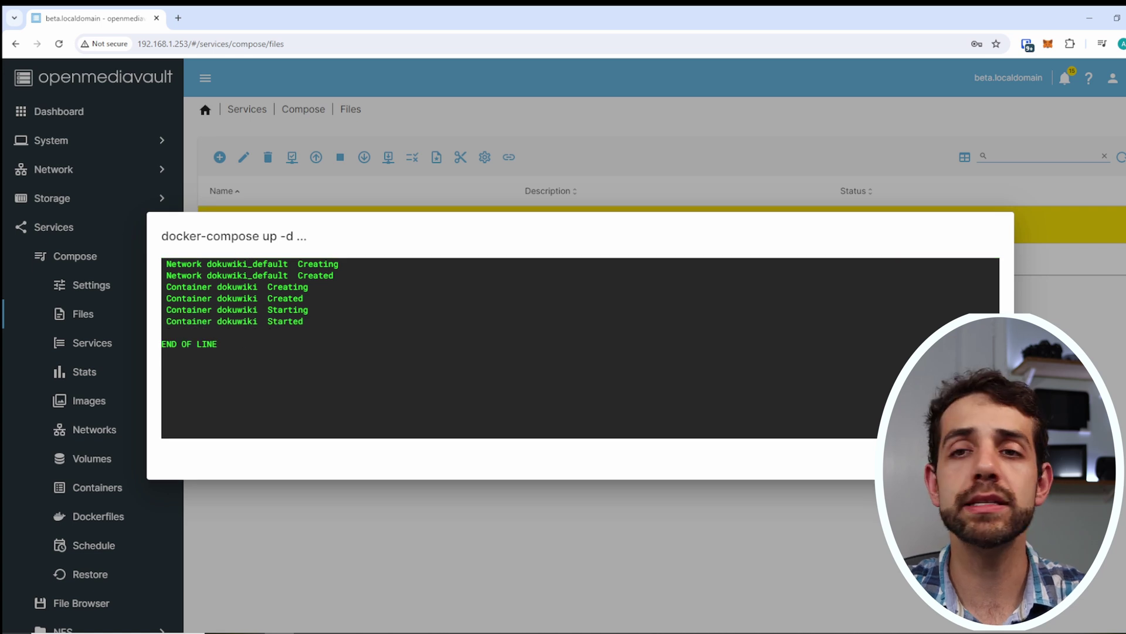
click(974, 461)
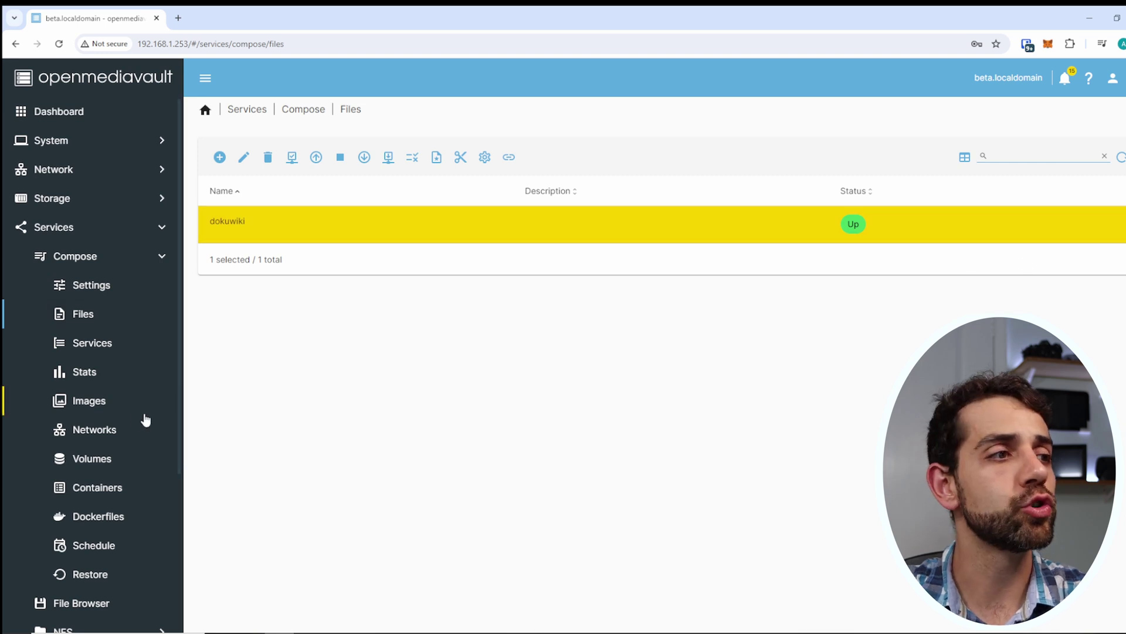
Step: Check the dokuwiki service's logs and live-follow view, confirming UID 1002 and GID 100
click(94, 344)
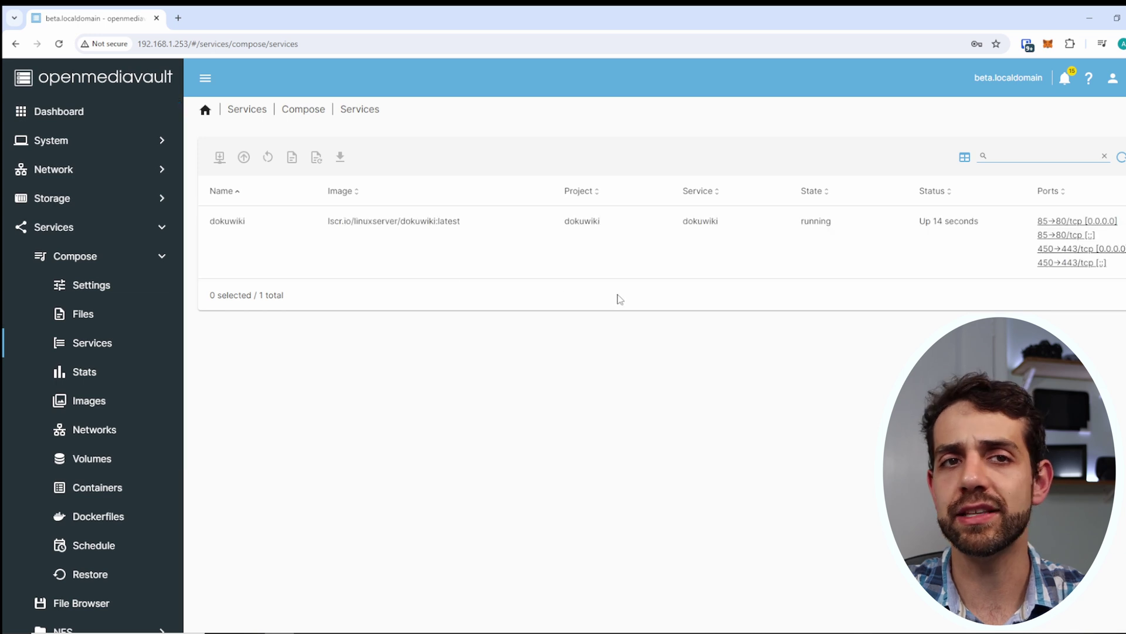
click(833, 226)
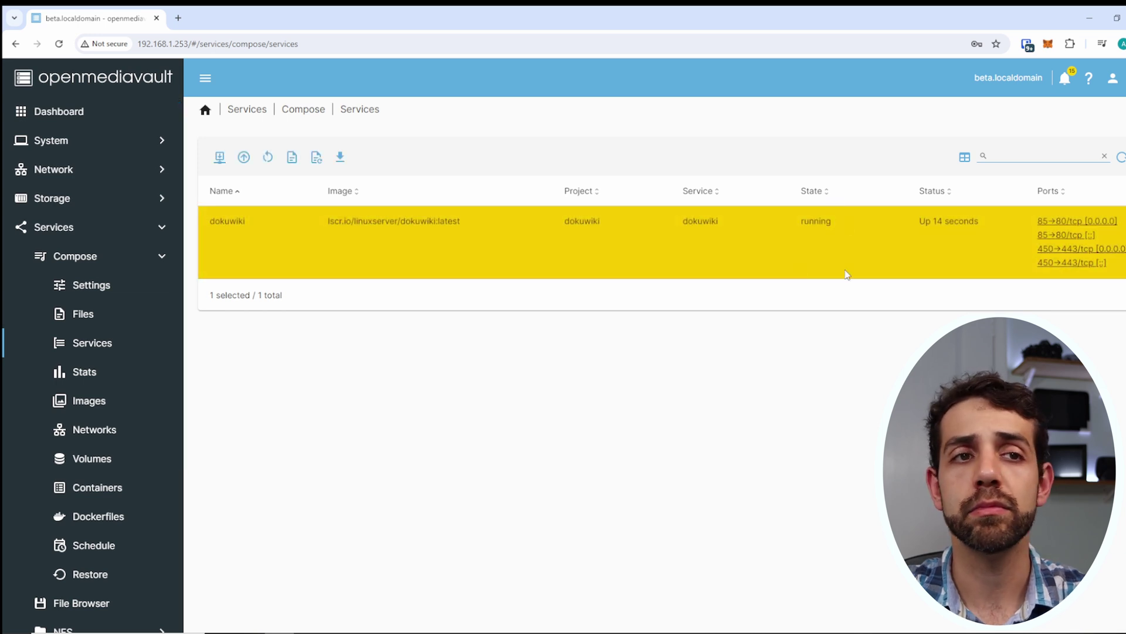
click(291, 157)
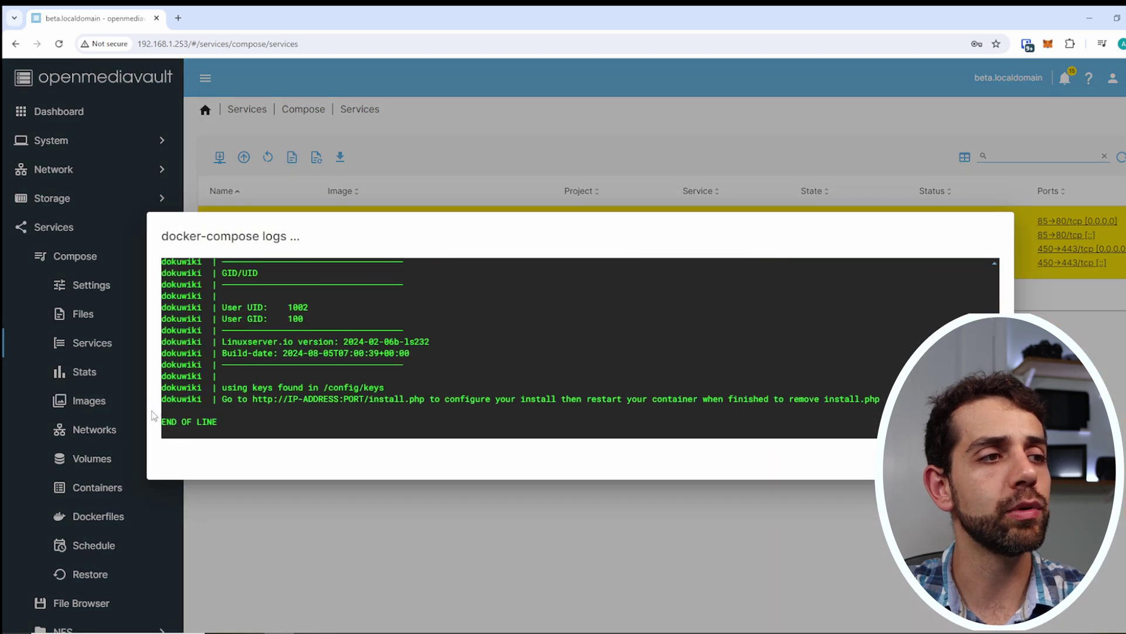
drag(243, 399, 873, 400)
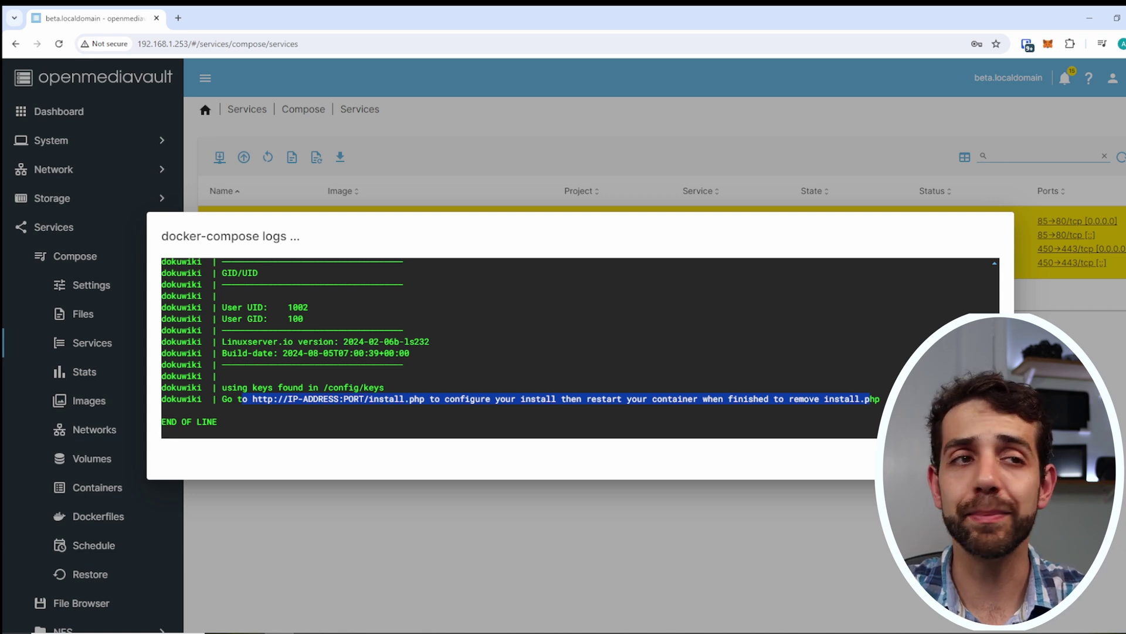
key(Escape)
click(316, 156)
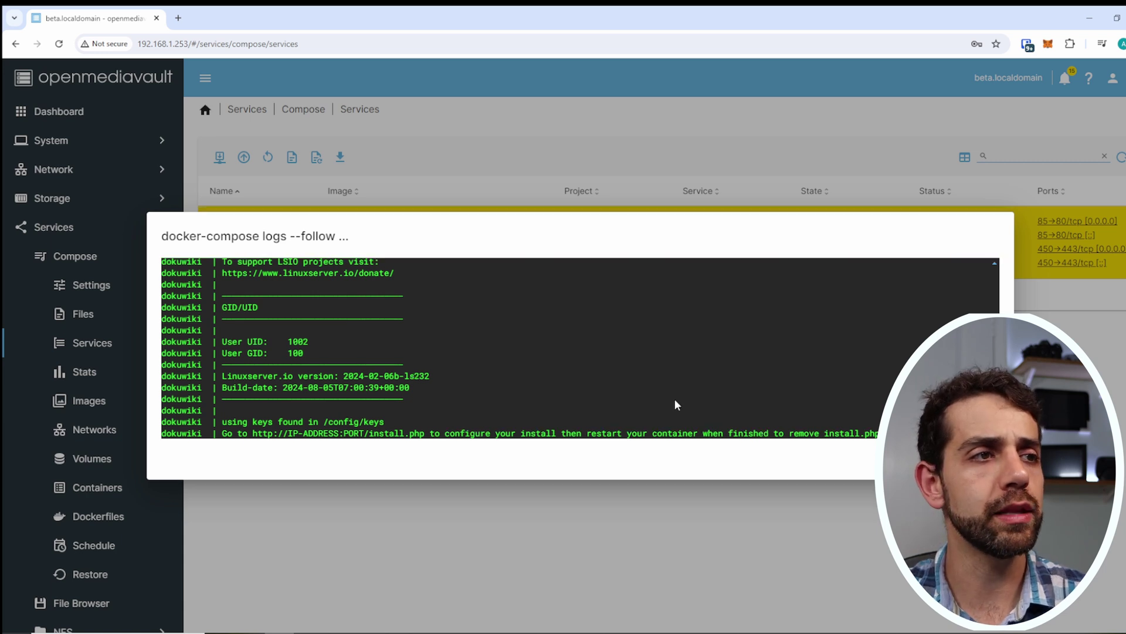
key(Escape)
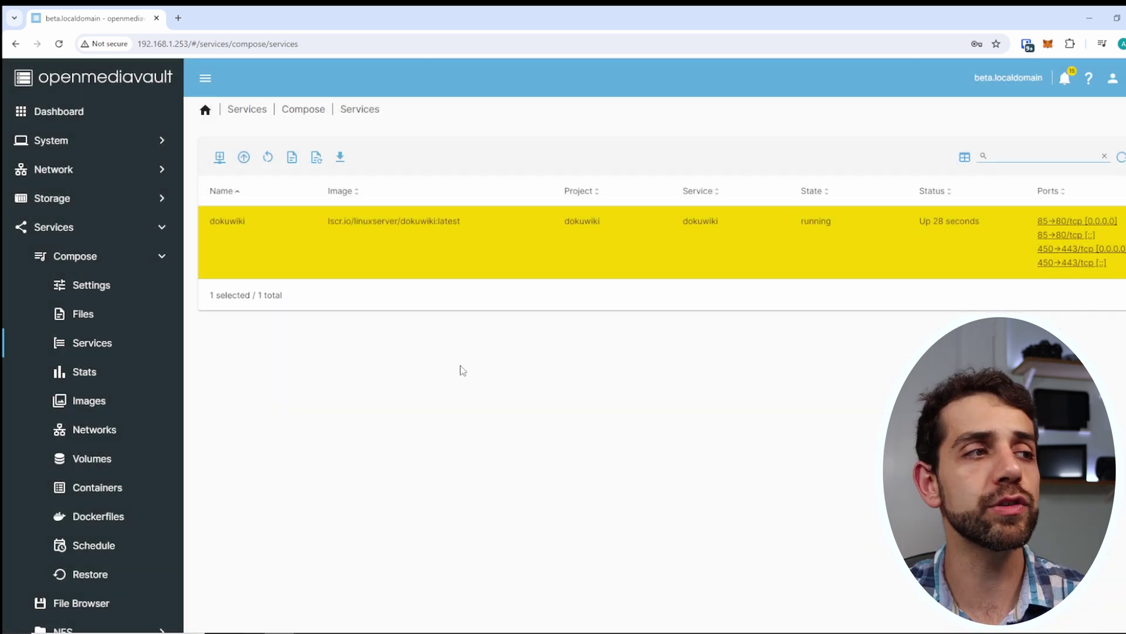
Step: Select the dokuwiki service and view its resource usage Stats
click(88, 316)
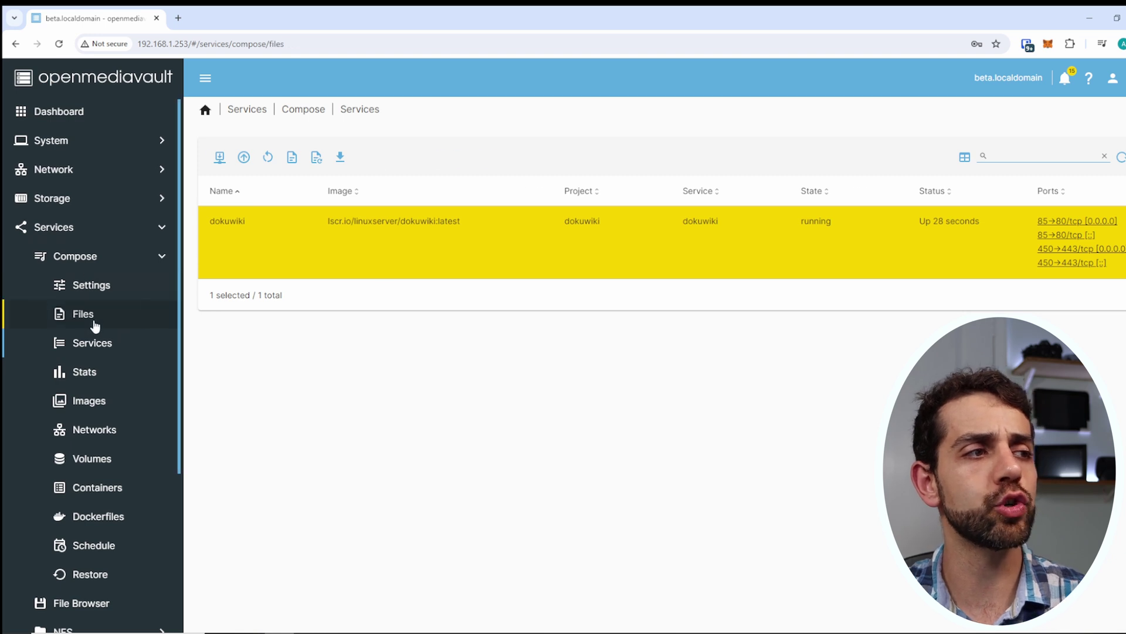
click(93, 292)
click(92, 314)
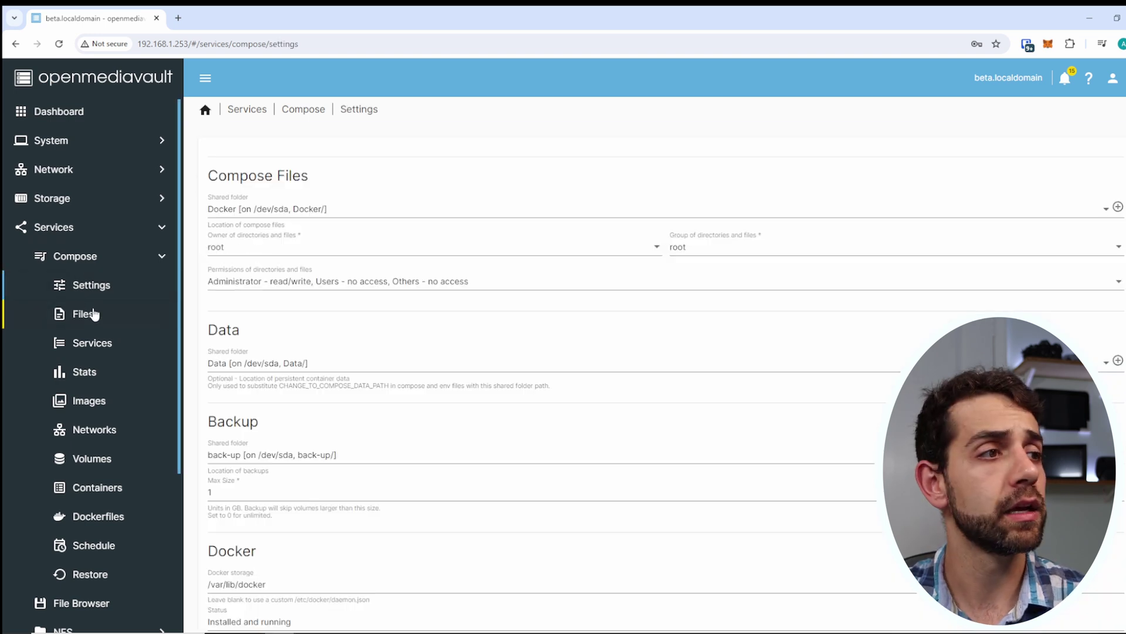
click(92, 344)
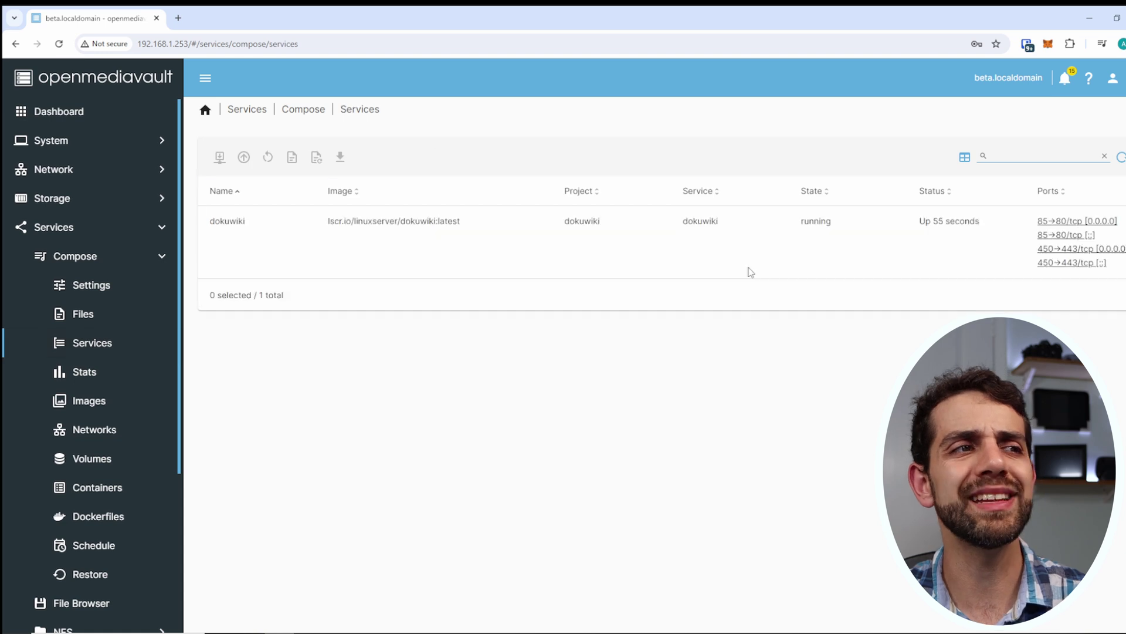
click(660, 250)
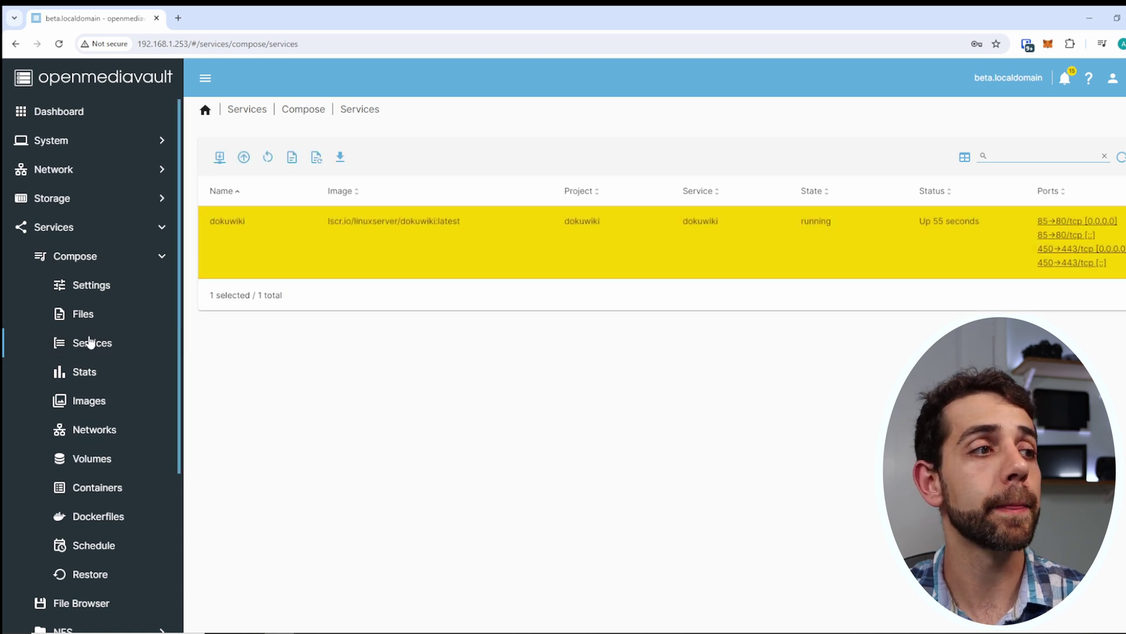
click(91, 379)
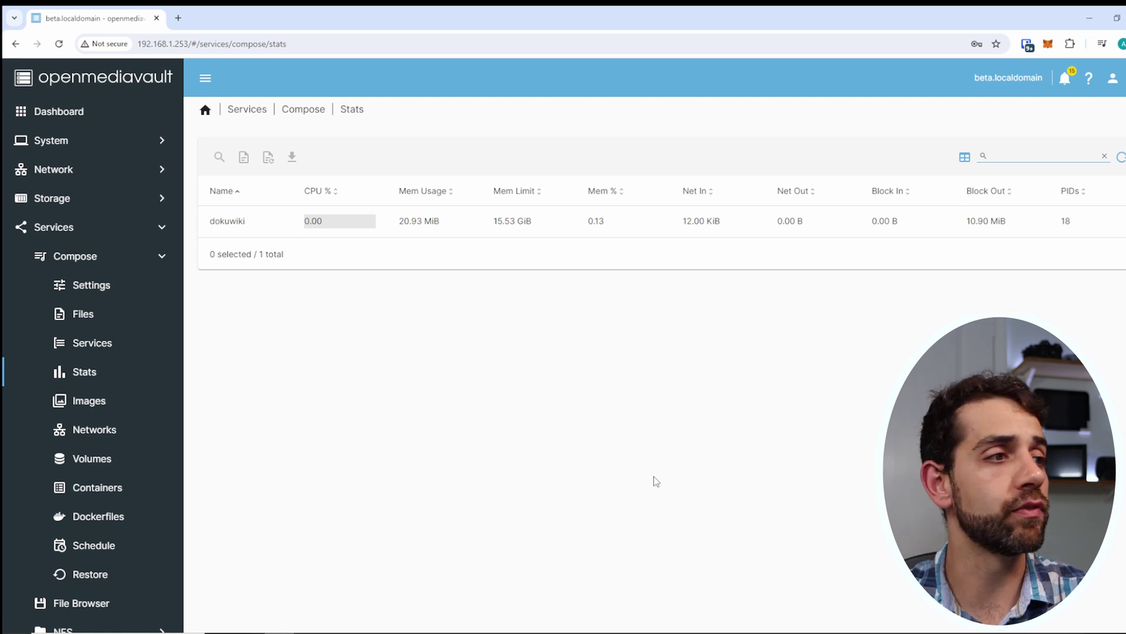
Step: Inspect the dokuwiki image on the Images page, then the Networks list
click(102, 410)
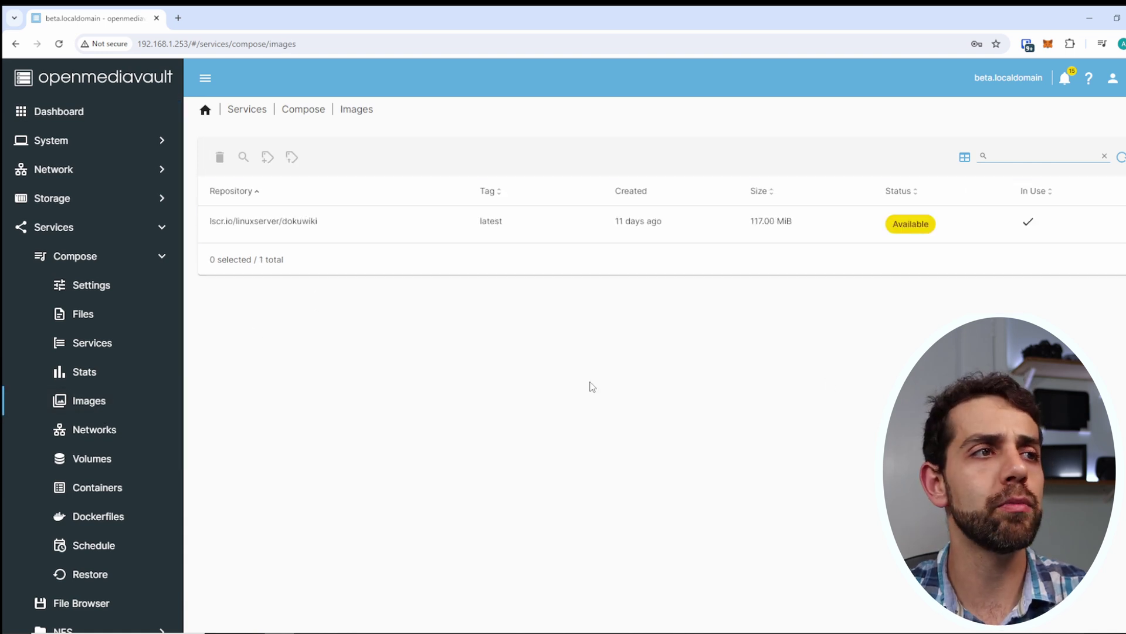
click(460, 215)
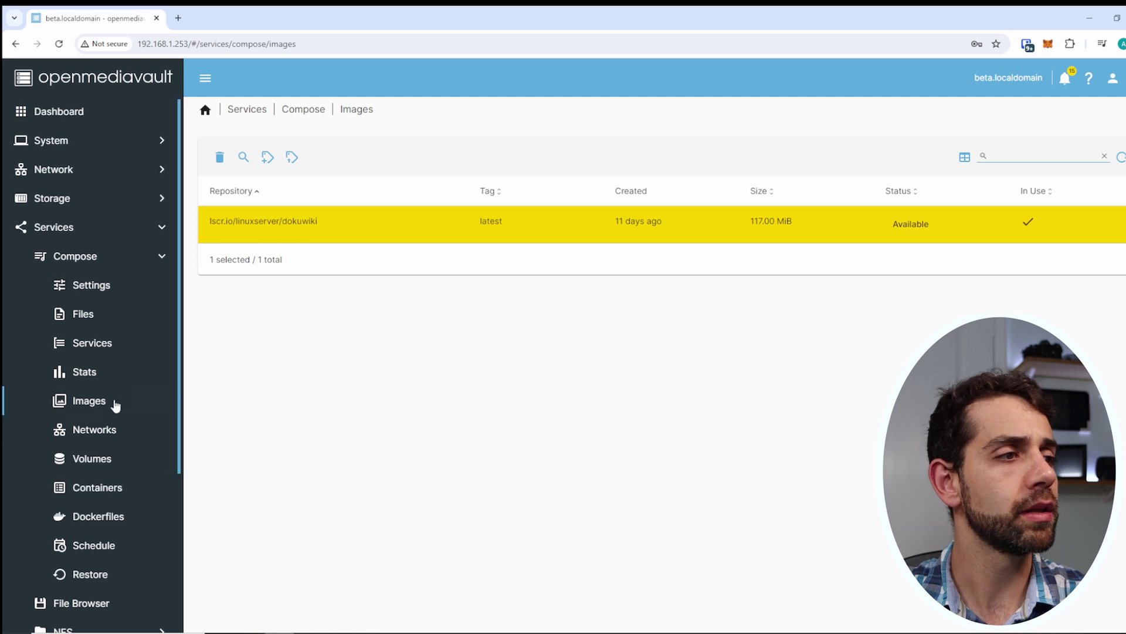
click(112, 431)
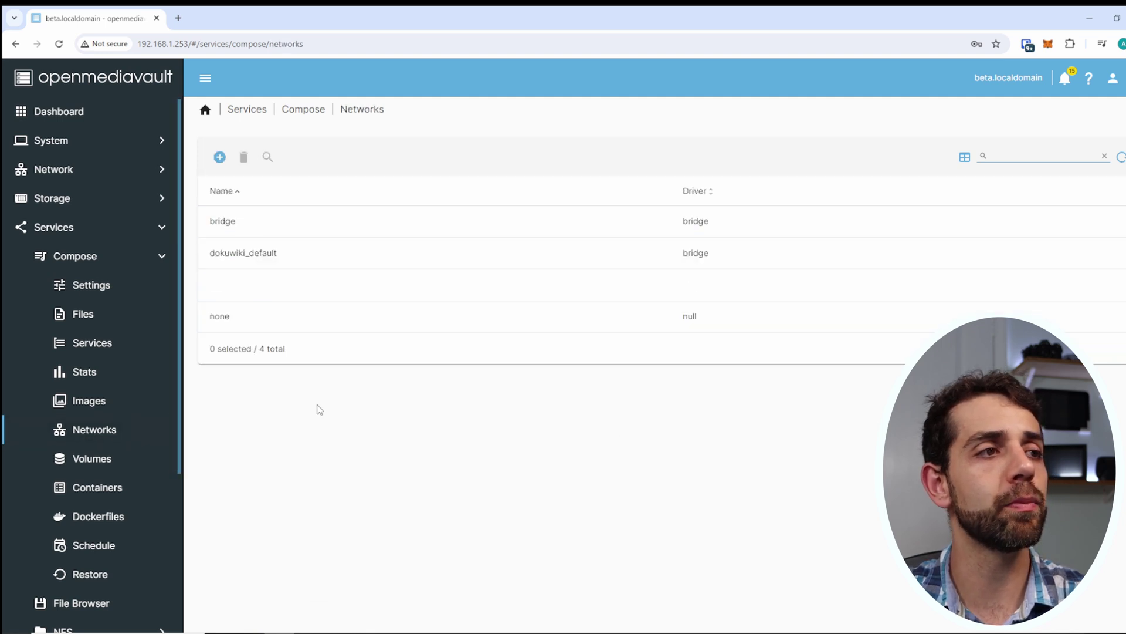
Step: Inspect the dokuwiki_default and bridge networks, then the empty Volumes and Dockerfiles pages
click(276, 252)
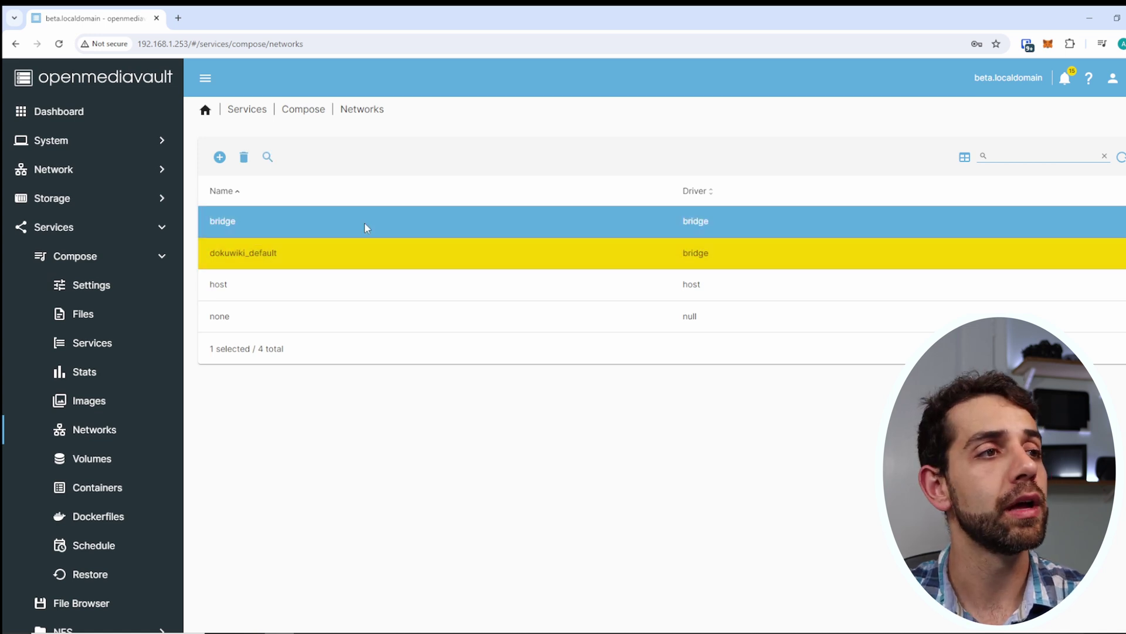
click(366, 222)
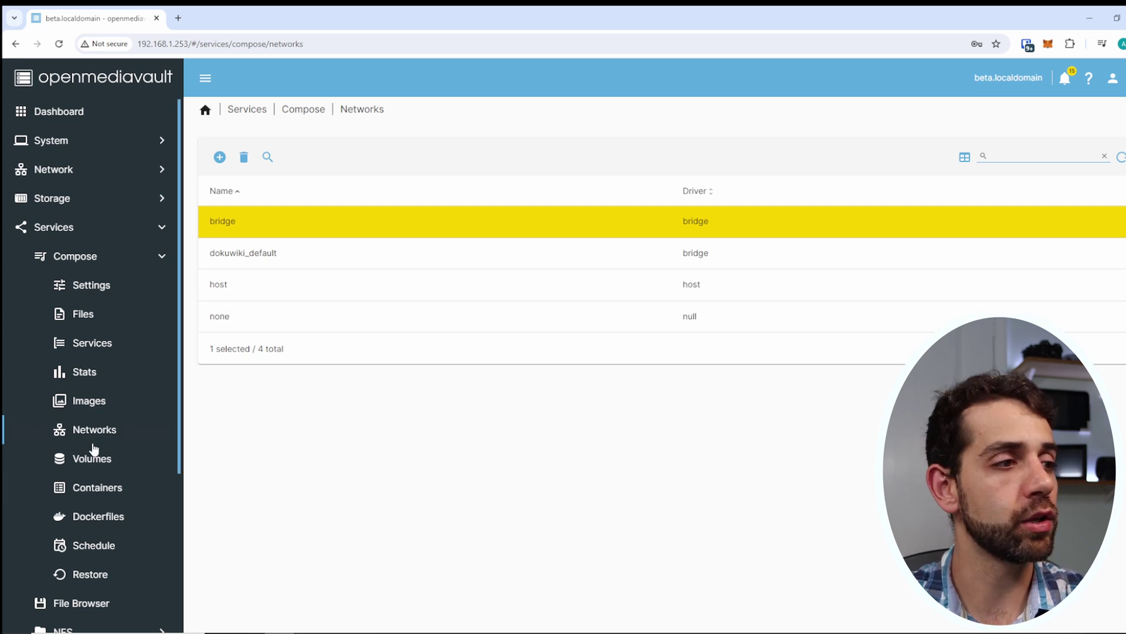
click(118, 468)
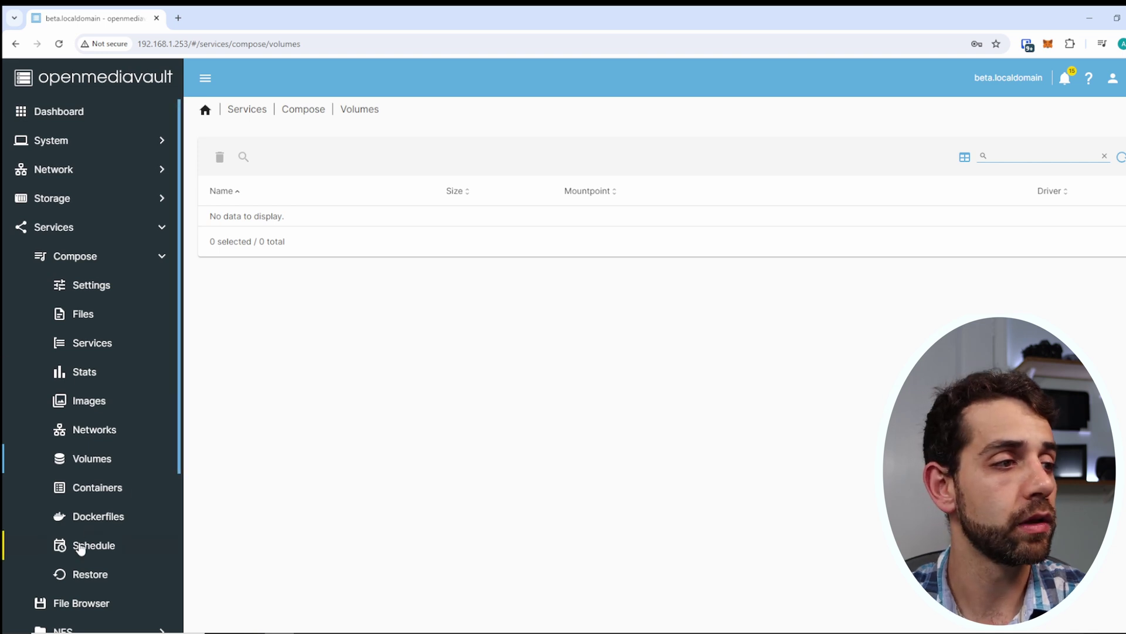
click(88, 517)
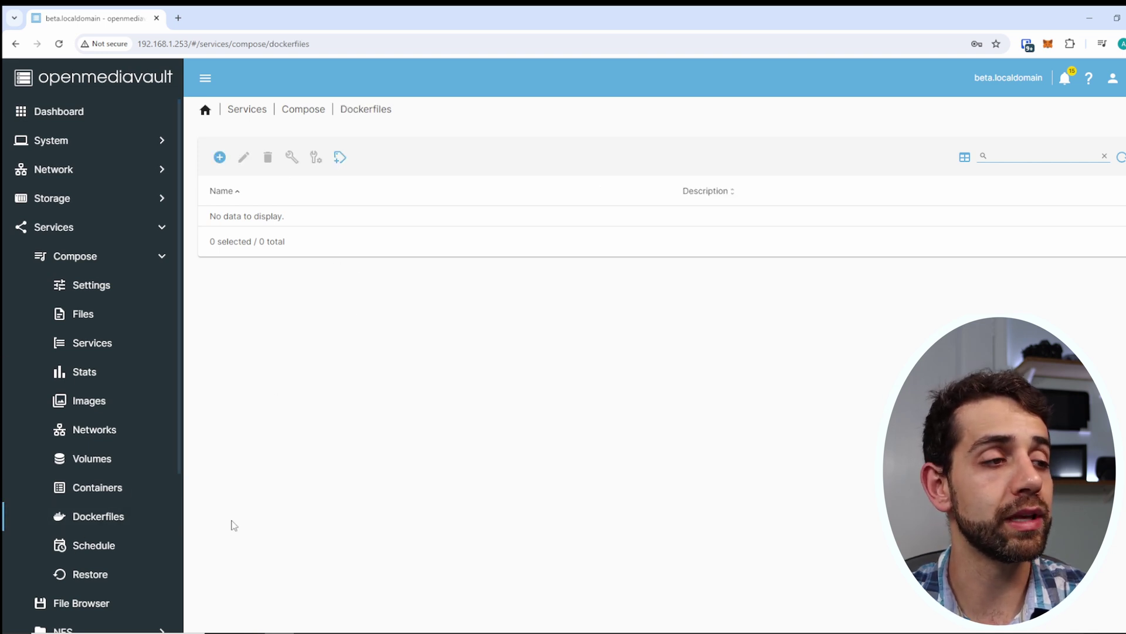
Step: Look at the Schedule page's Create job form, then the empty Restore page
click(97, 551)
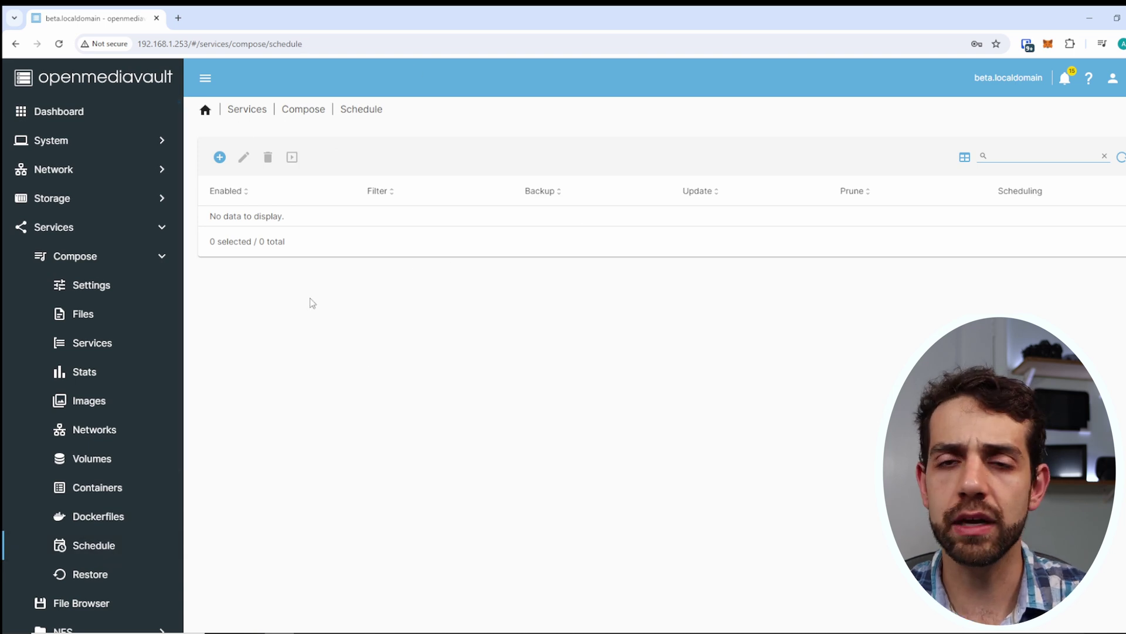
click(220, 156)
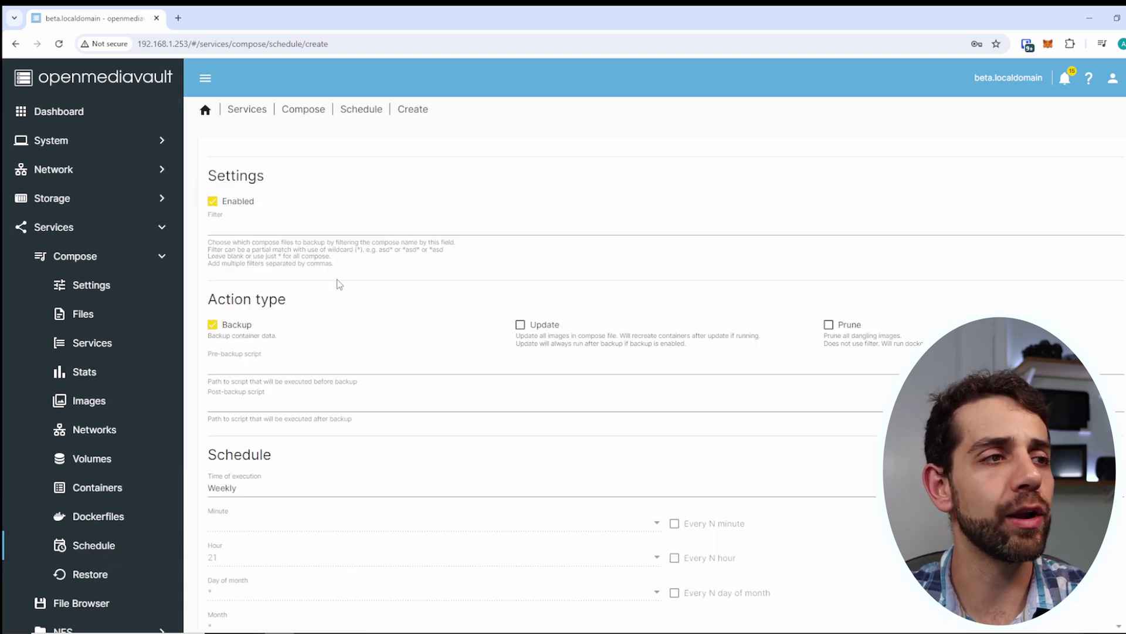
scroll(373, 602, down, 3)
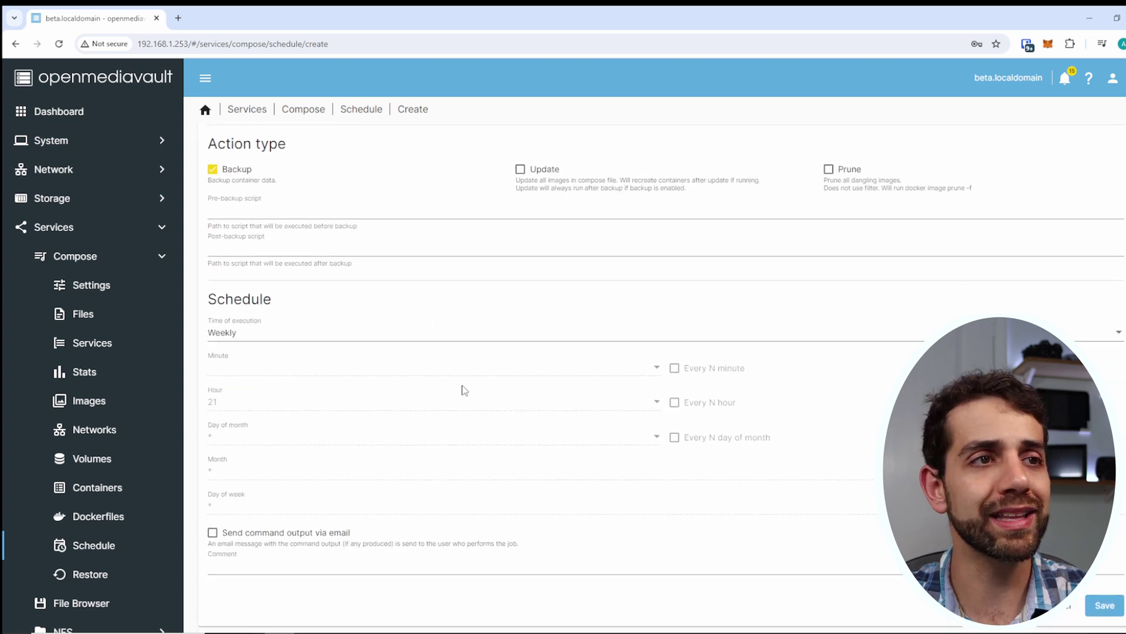
scroll(669, 293, up, 1)
scroll(83, 547, down, 3)
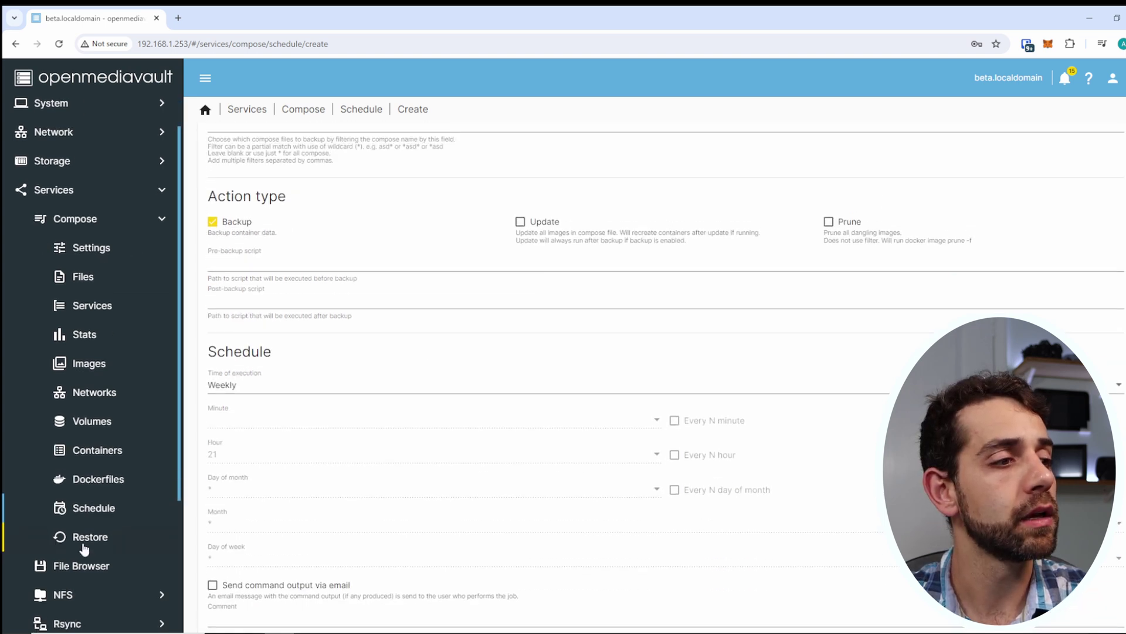
click(106, 395)
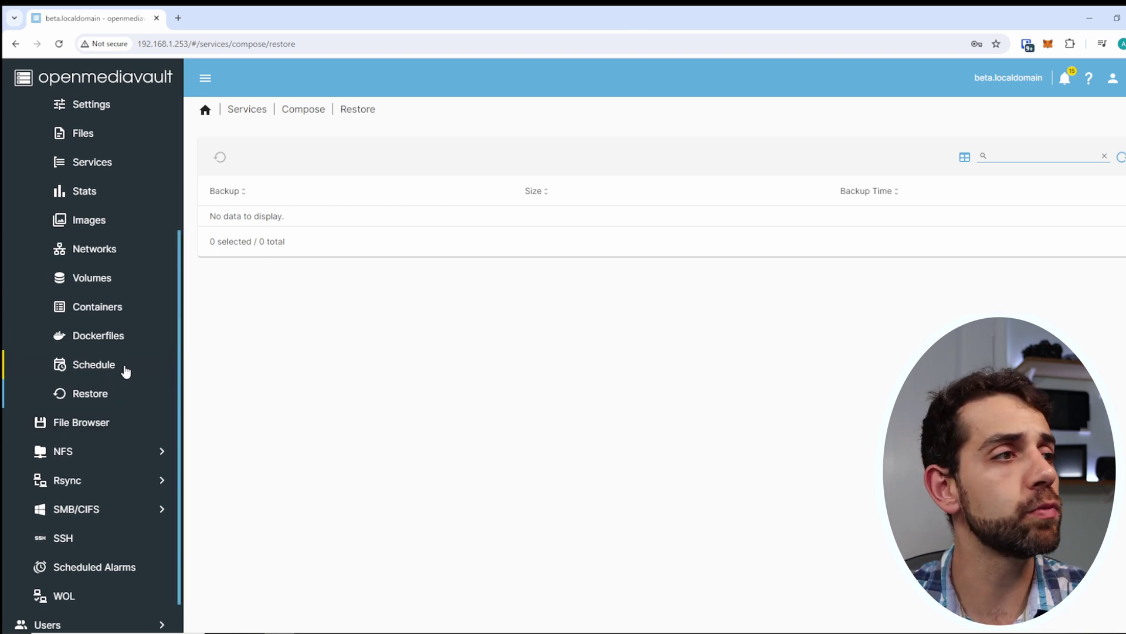
scroll(124, 371, up, 3)
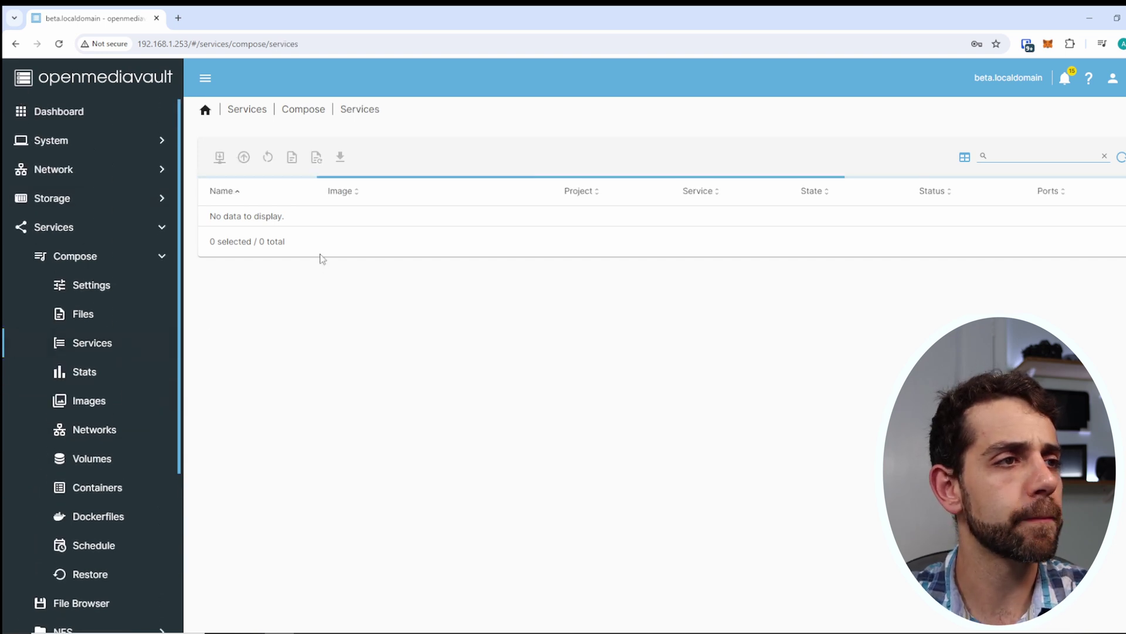
Step: Confirm dokuwiki's logs end with init done, then open DokuWiki via its 85→80/tcp link
click(337, 242)
click(292, 157)
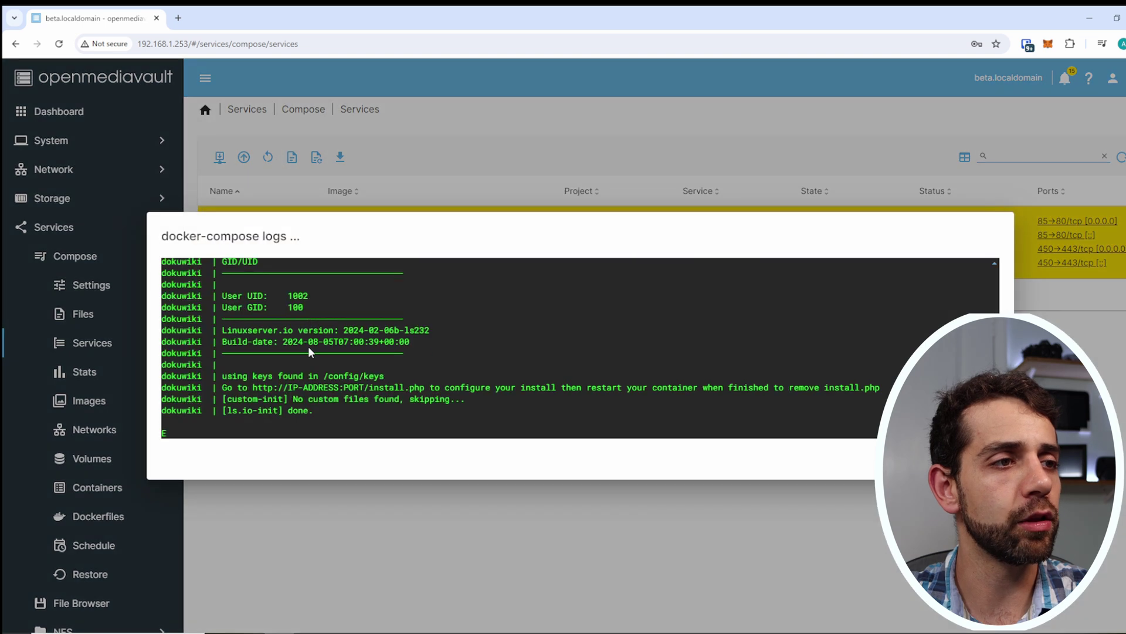
drag(313, 399, 223, 398)
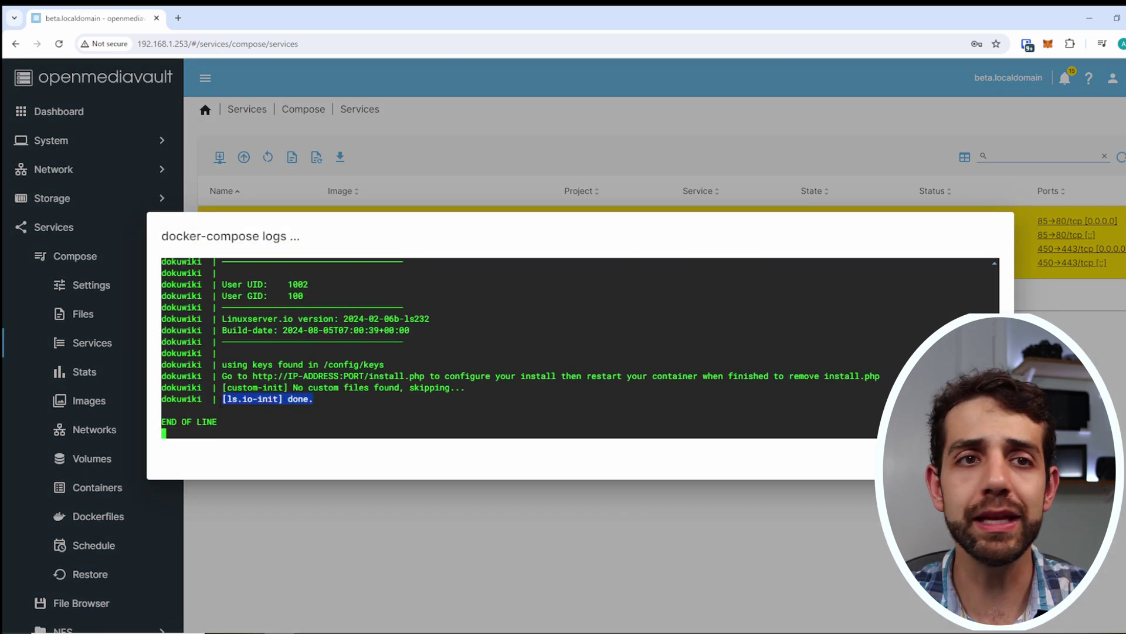
key(Escape)
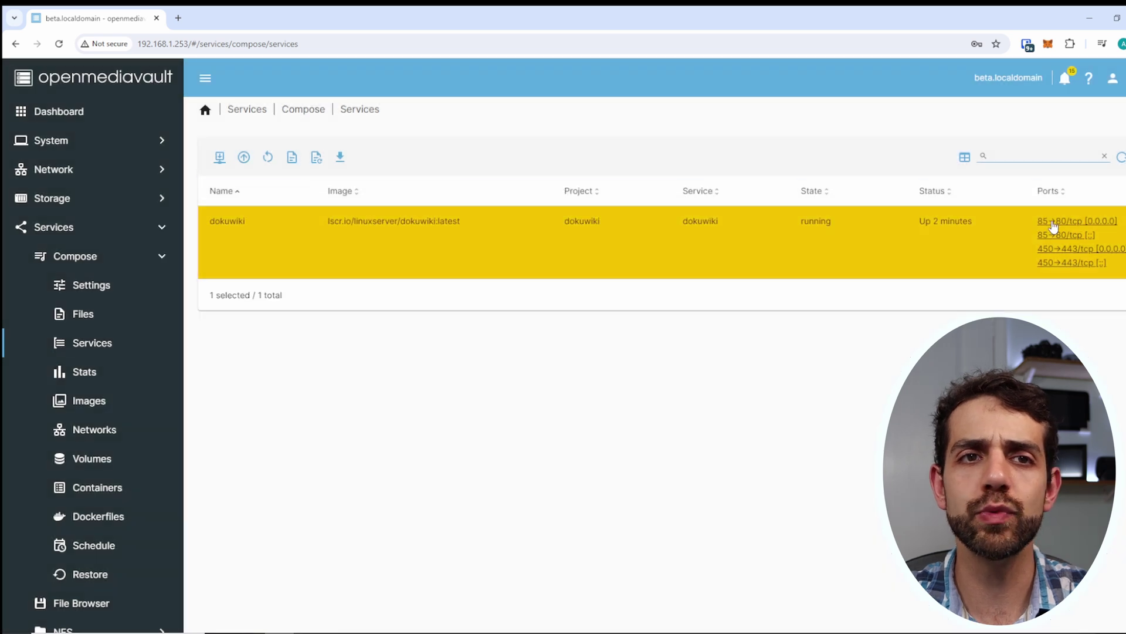
click(1054, 223)
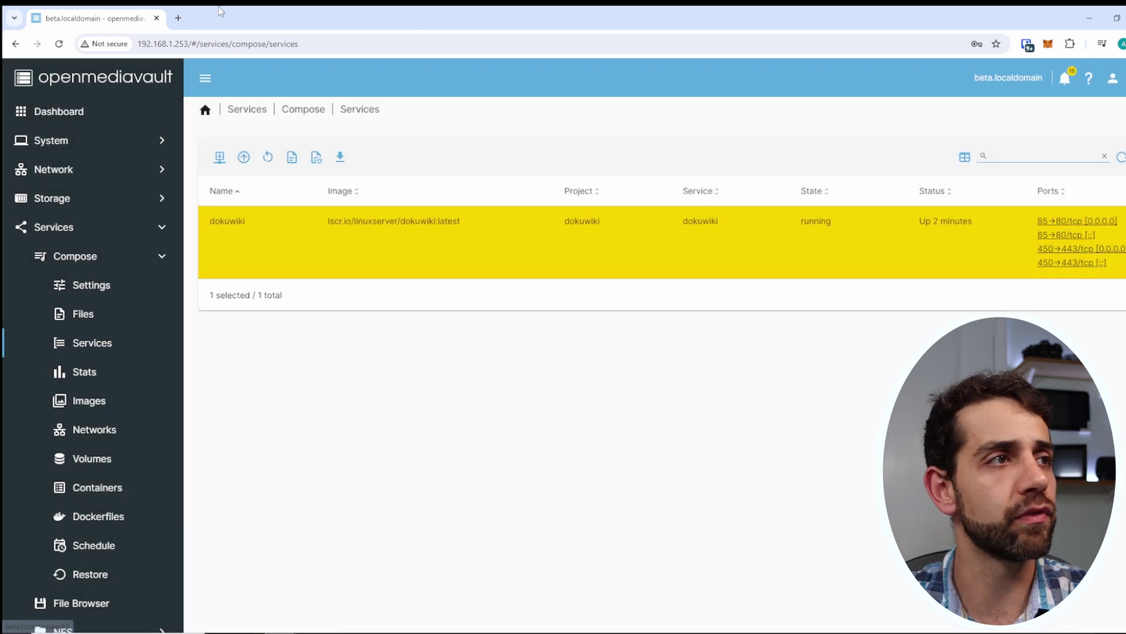
Step: Browse DokuWiki's Media Manager, Sitemap and Recent Changes pages on port 85
drag(146, 44, 244, 55)
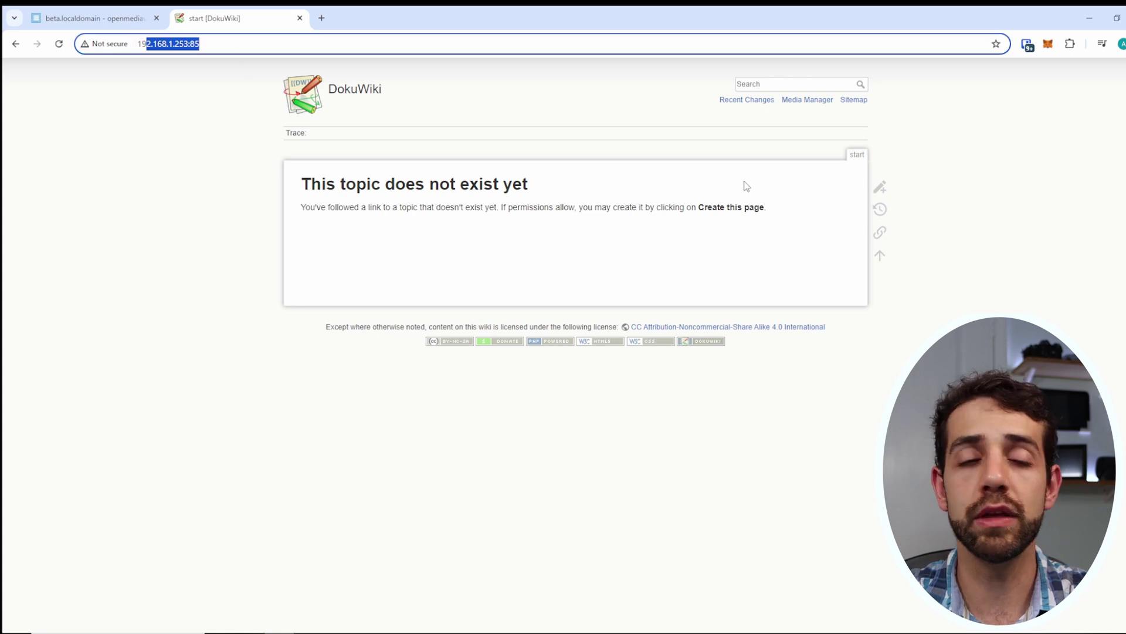
click(802, 104)
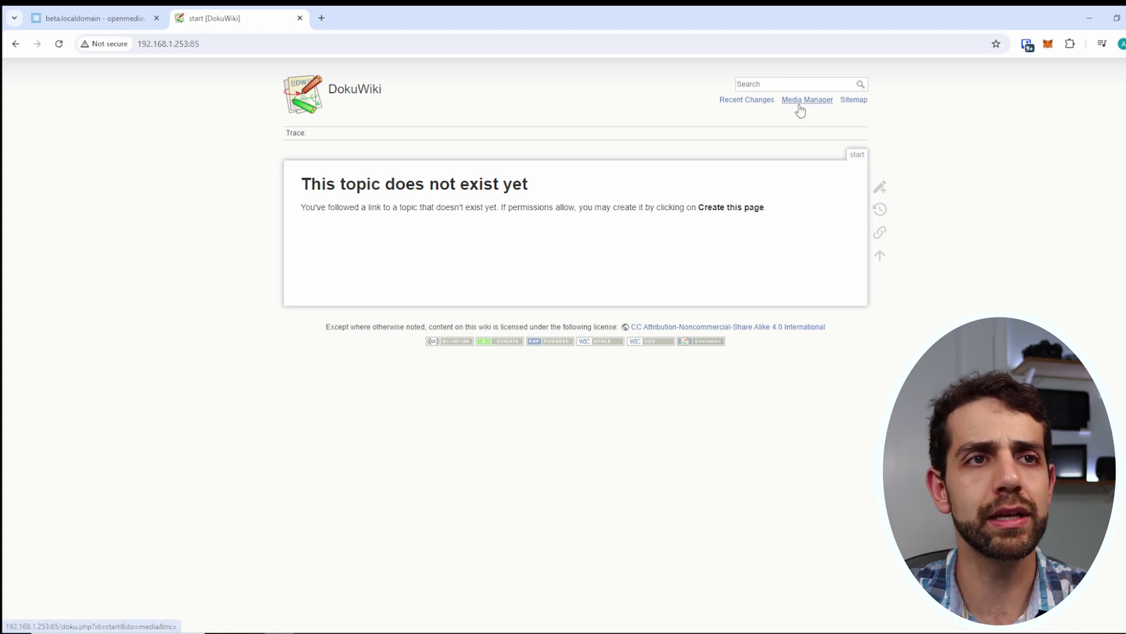
click(852, 101)
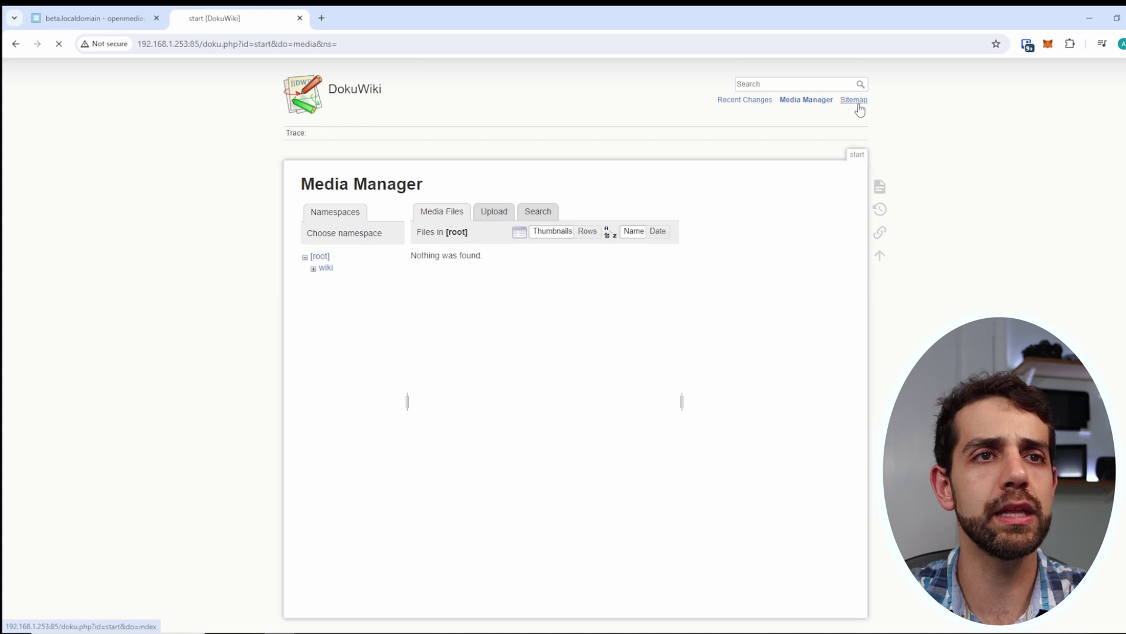
click(343, 39)
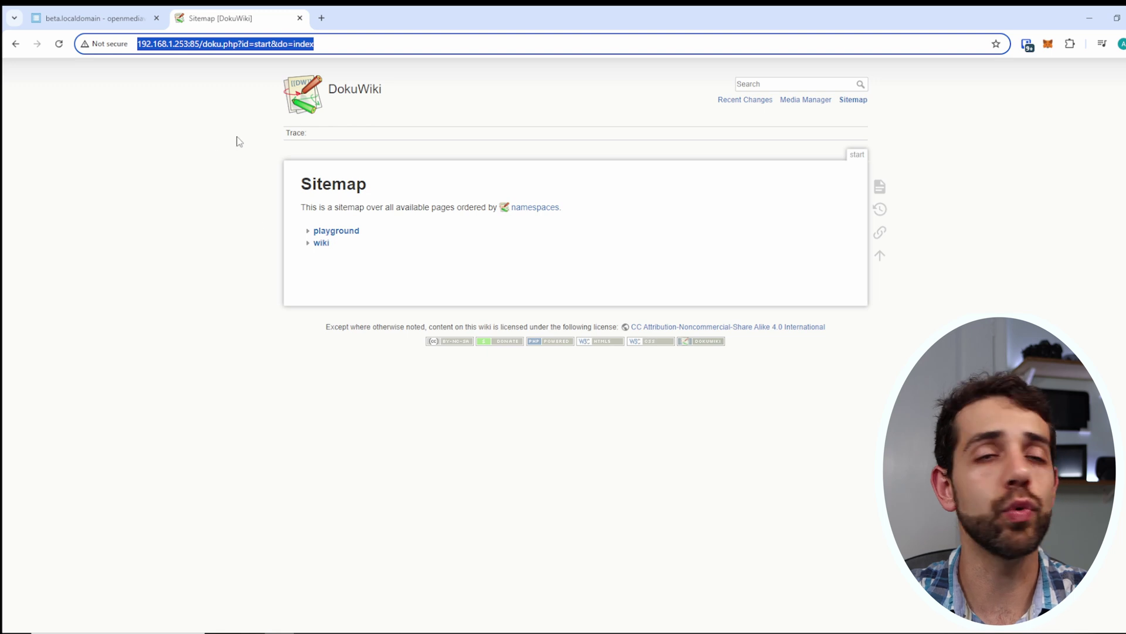
click(743, 100)
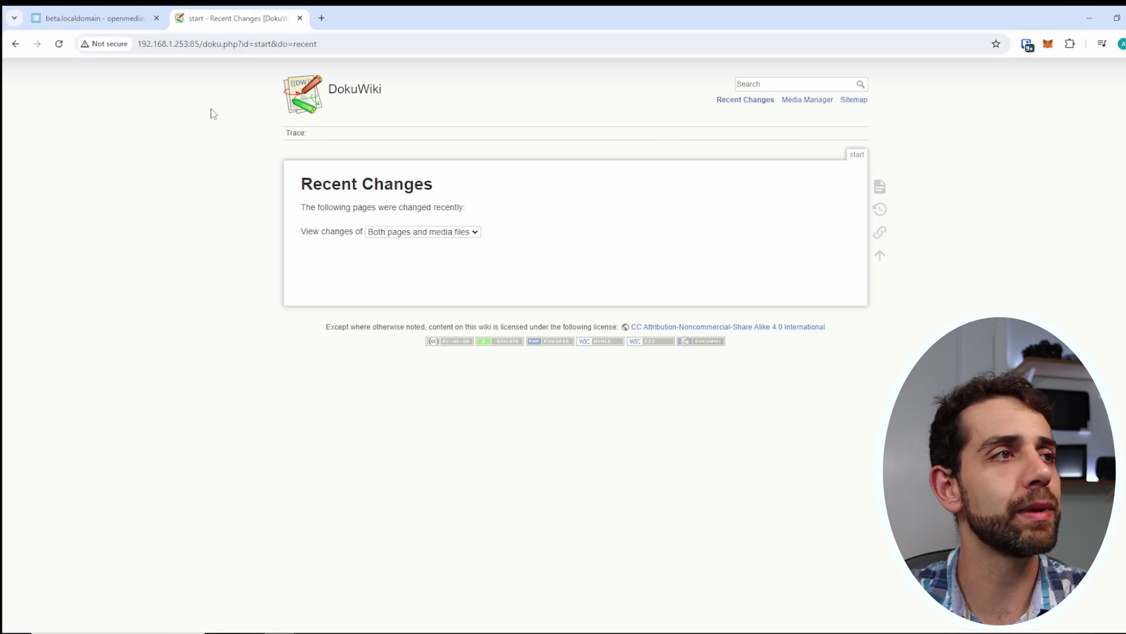
Step: Show the add options on openmediavault's Compose Files page
key(ctrl+Tab)
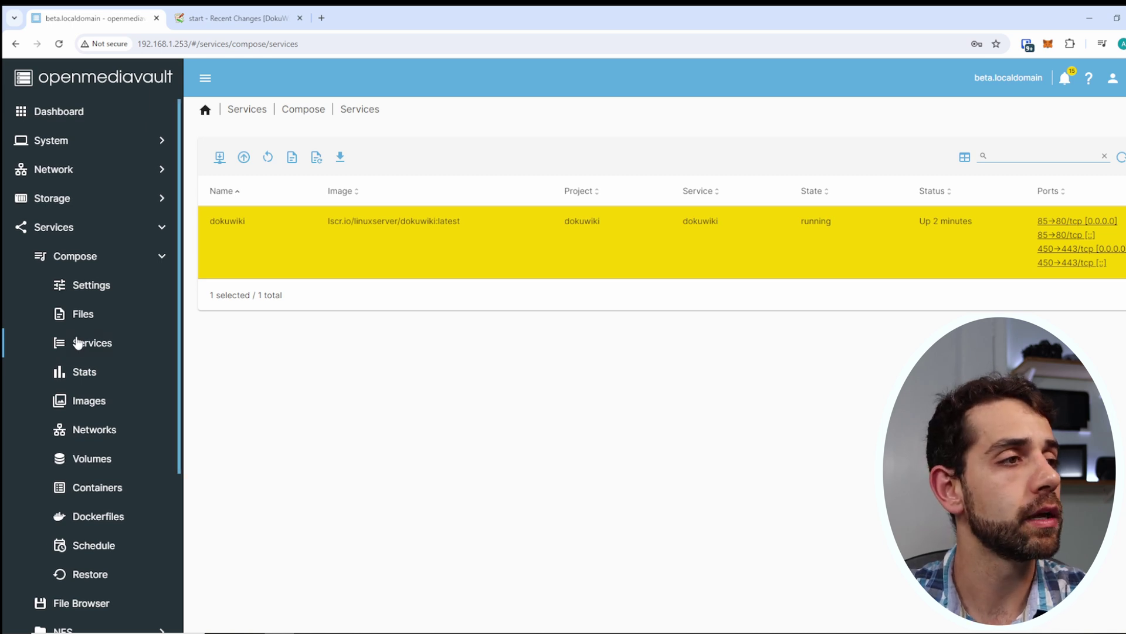
click(85, 314)
click(217, 158)
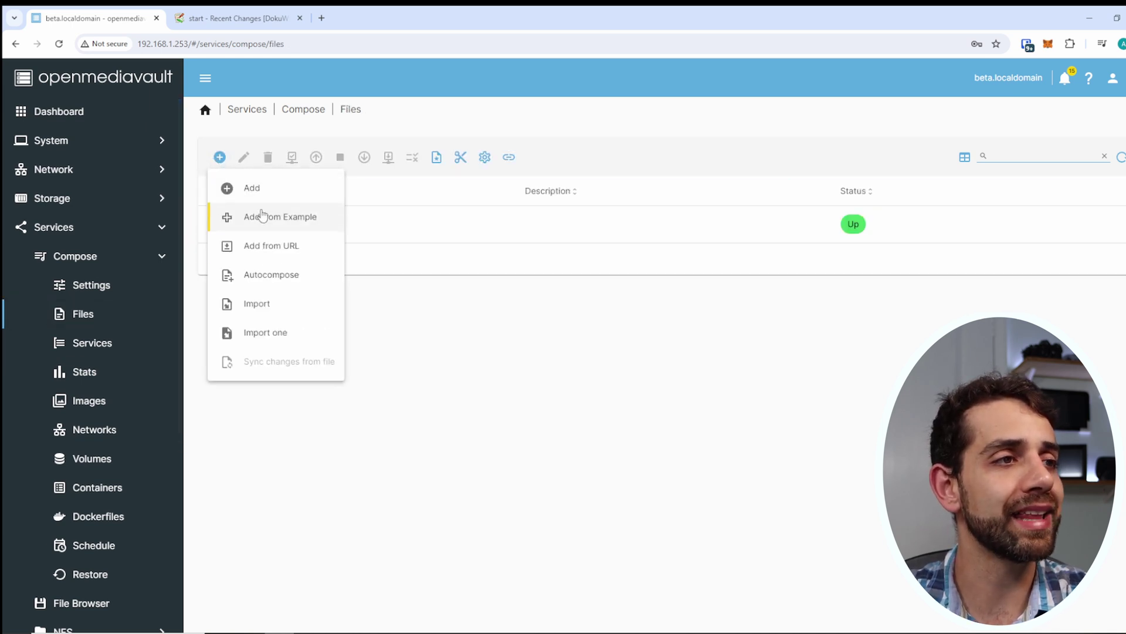